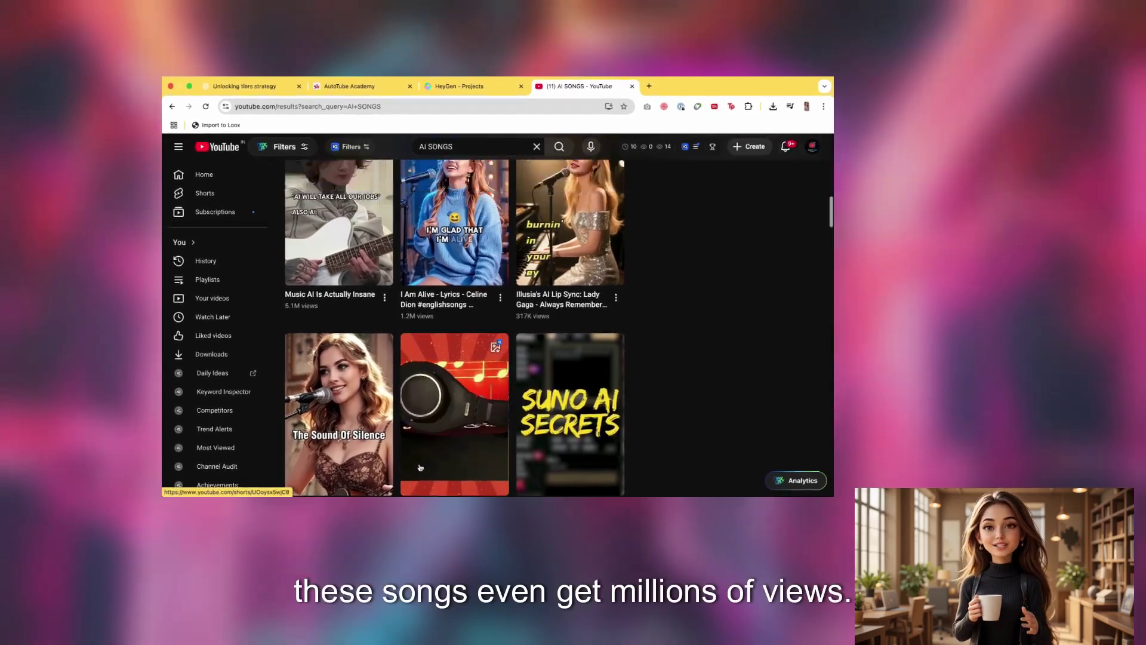
scroll(418, 470, "up", 5)
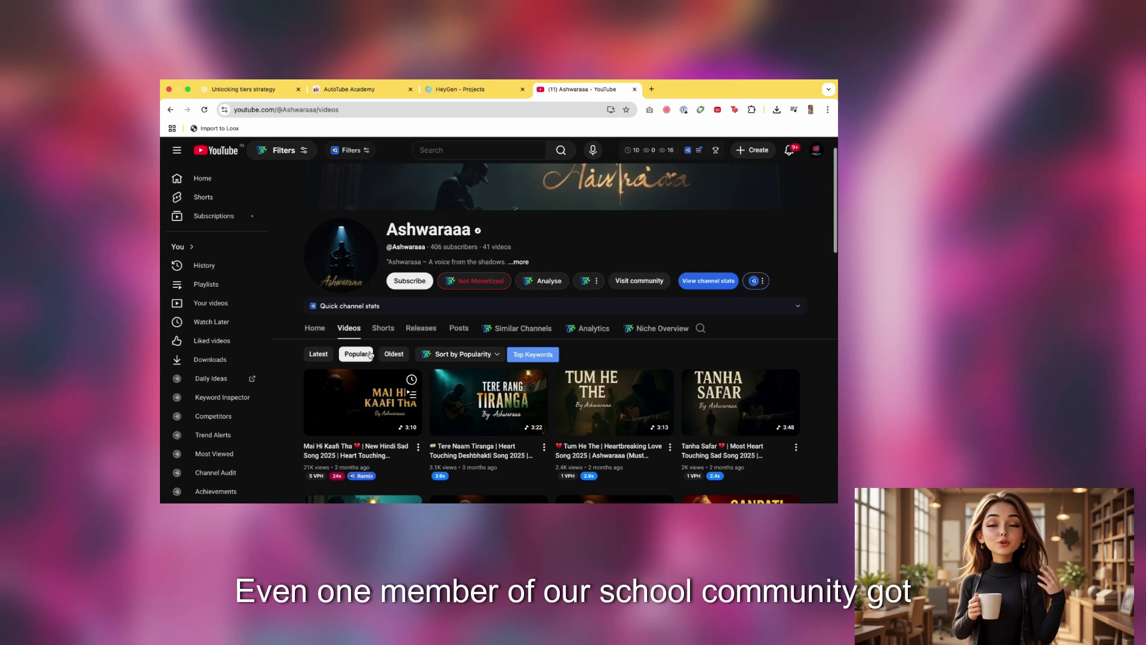
Sort the Ashwaraaa channel's videos from oldest to newest.
left_click(393, 353)
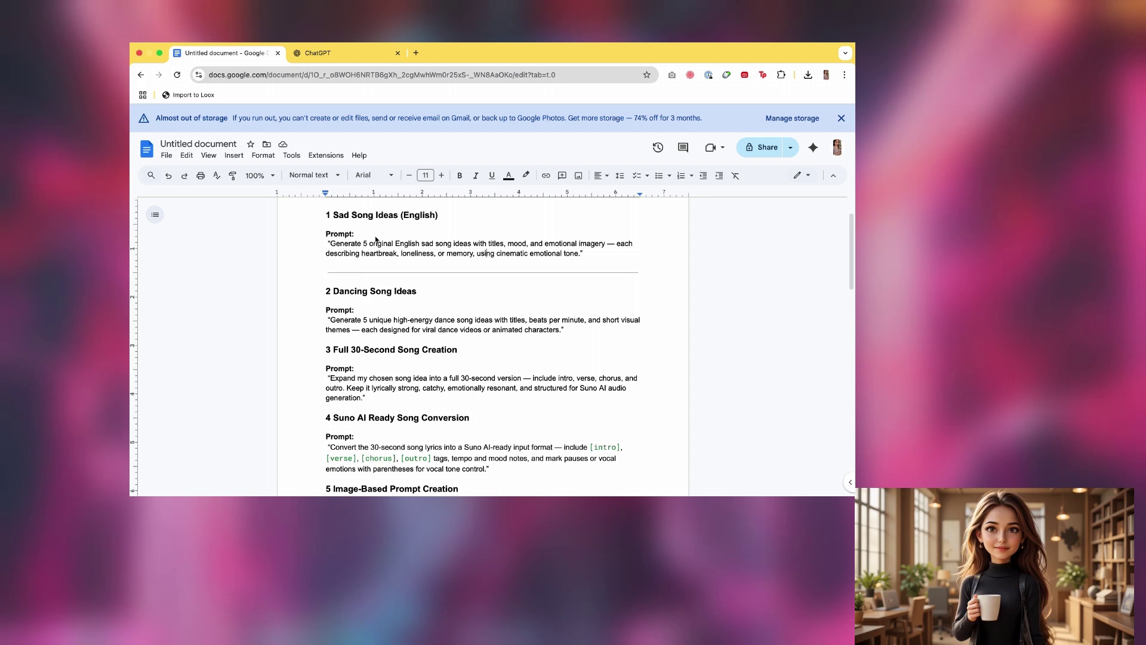
Copy the sad song ideas prompt from the doc and send it to ChatGPT.
left_click_drag(331, 245, 552, 263)
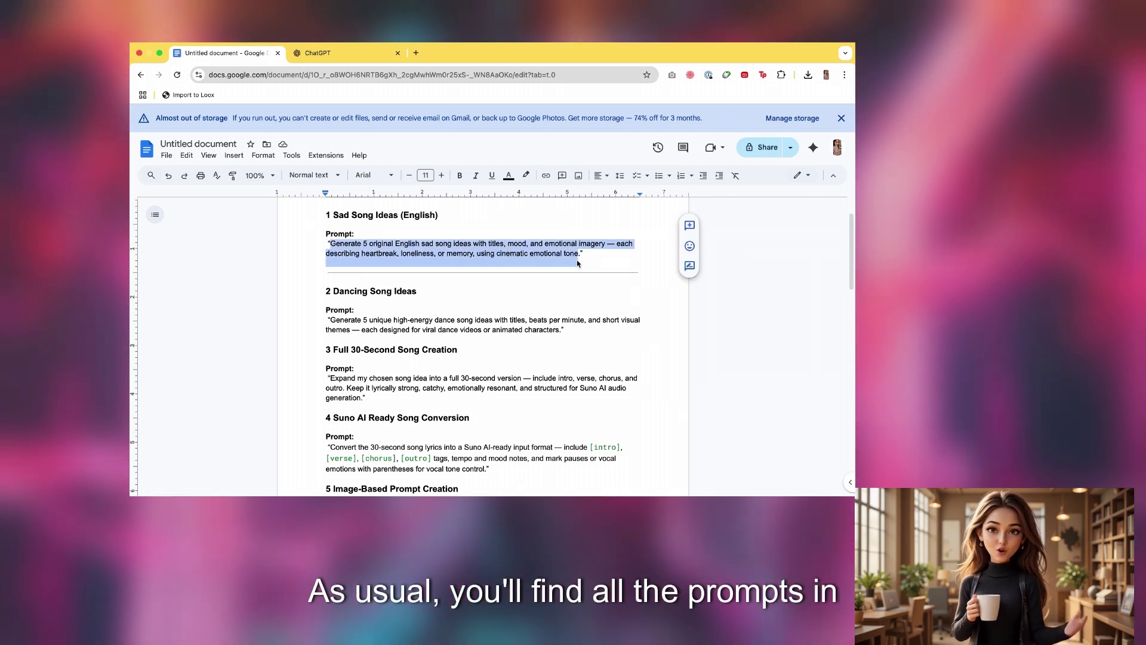
left_click(320, 54)
key("Return")
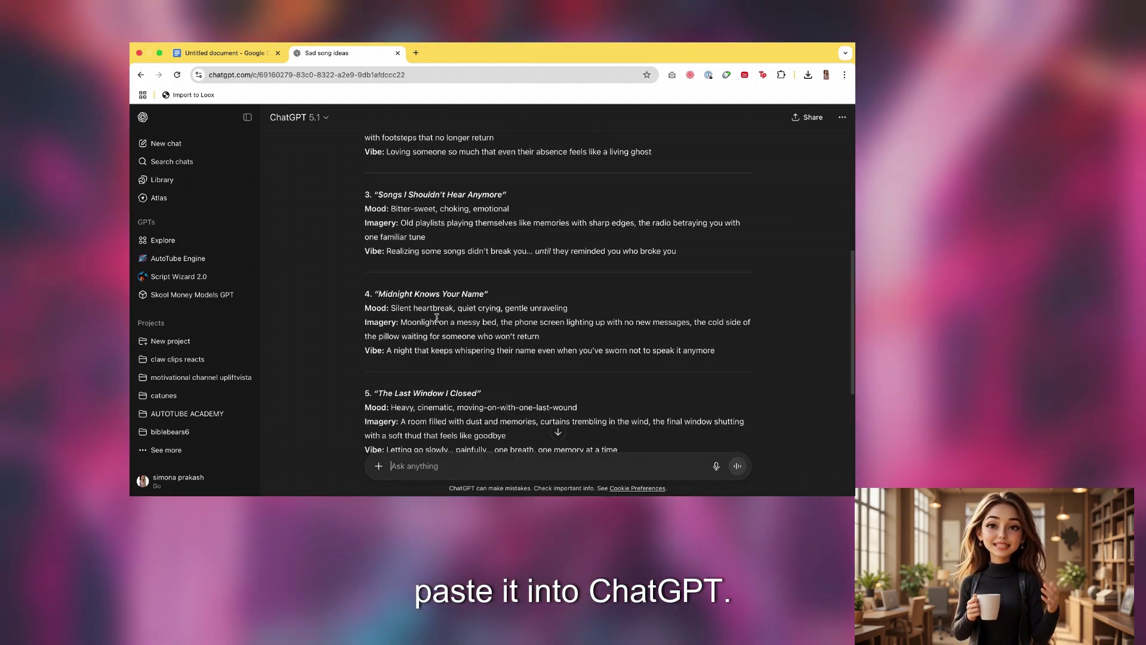
scroll(436, 316, "down", 2)
scroll(436, 316, "down", 2)
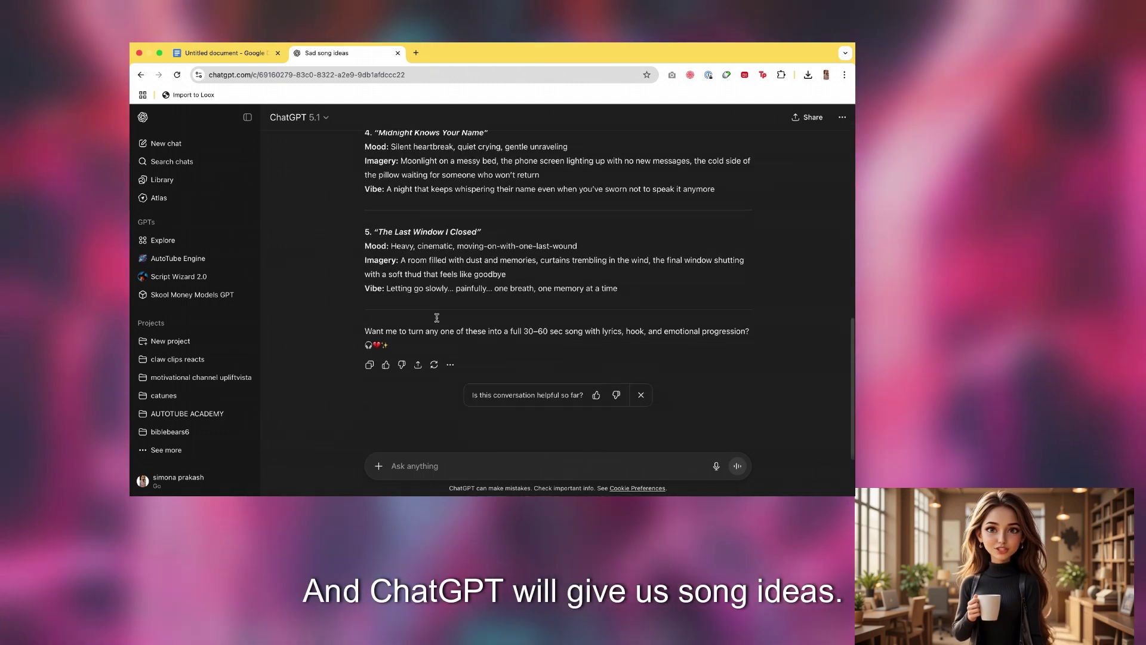
scroll(529, 331, "up", 1)
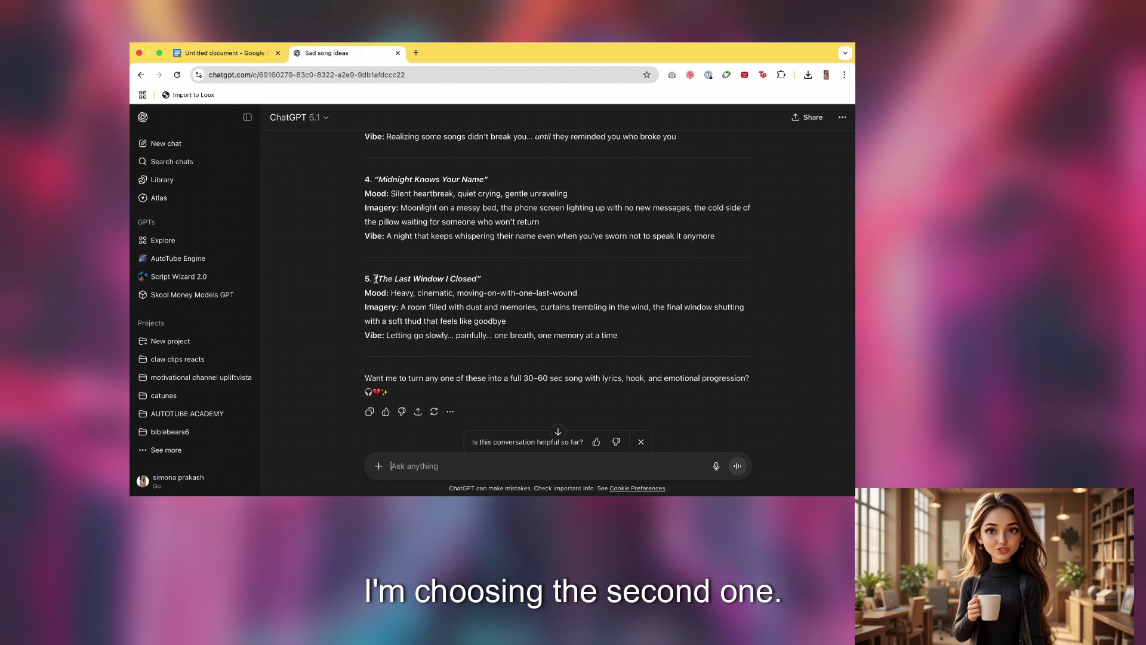
scroll(377, 282, "up", 2)
scroll(377, 282, "up", 3)
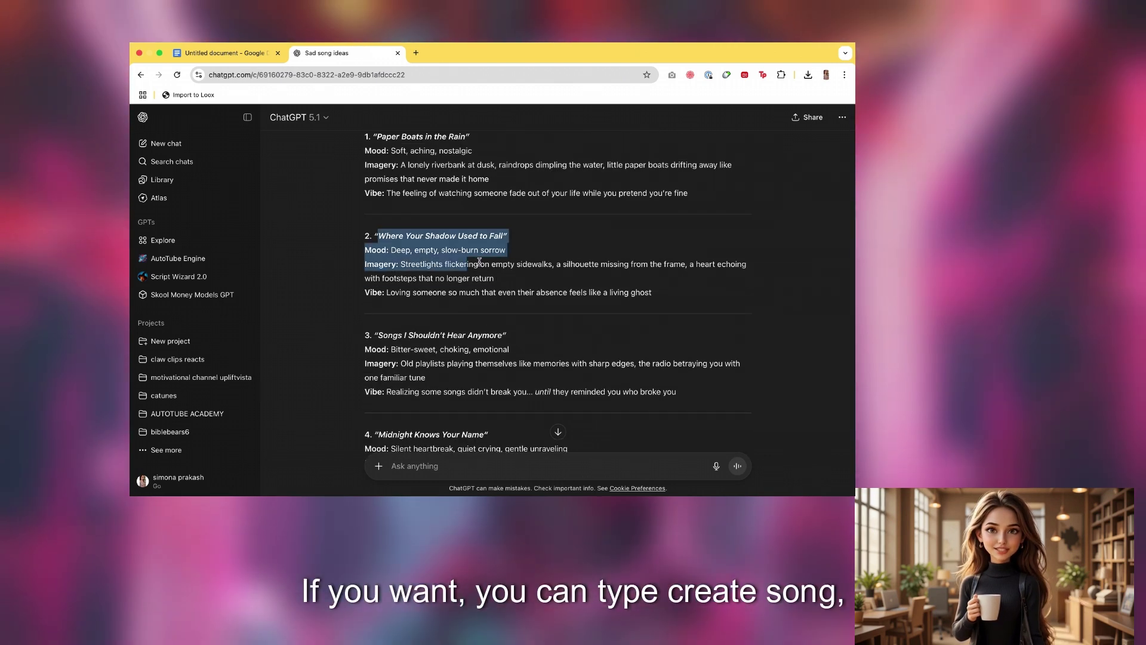
Paste idea 2, 'Where Your Shadow Used to Fall', into ChatGPT and request the song.
left_click(412, 464)
type("Where Your Shadow Used to Fall” Mood: Deep, empty, slow-burn sorrow Imagery: Streetlights flickering on empty sidewalks, a silhouette missing from the frame, a heart echoing with footsteps that no longer return Vibe: Loving someone so much that even their absence feels like a living ghost")
type("create bt")
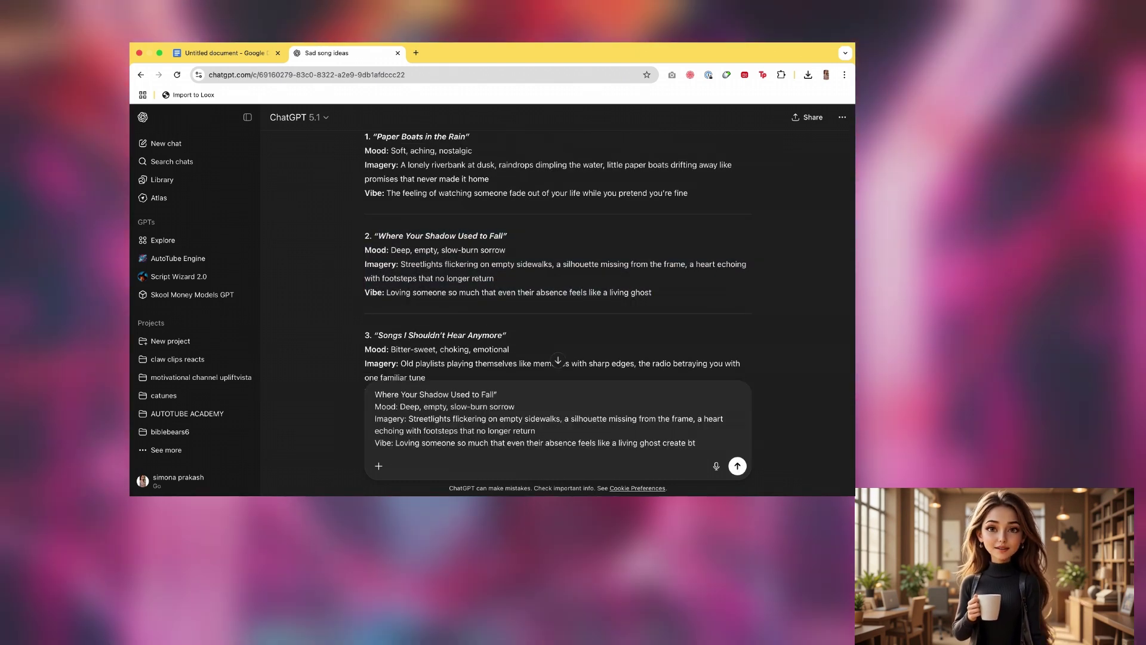
type("song")
key("Return")
left_click(225, 53)
scroll(513, 309, "down", 2)
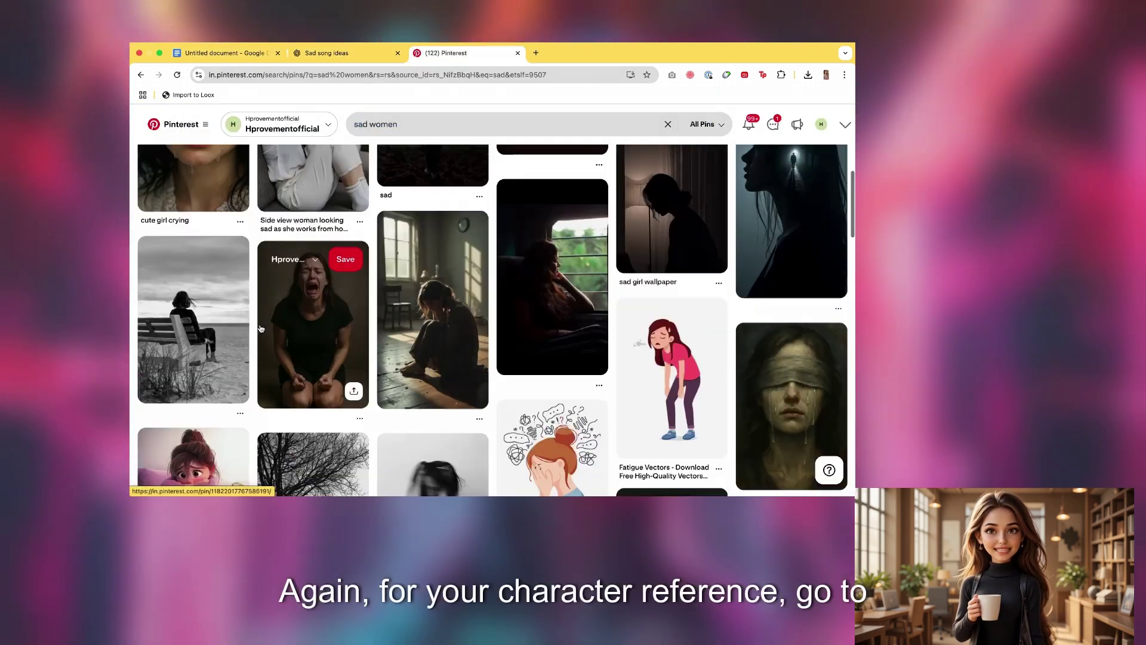
scroll(261, 329, "down", 3)
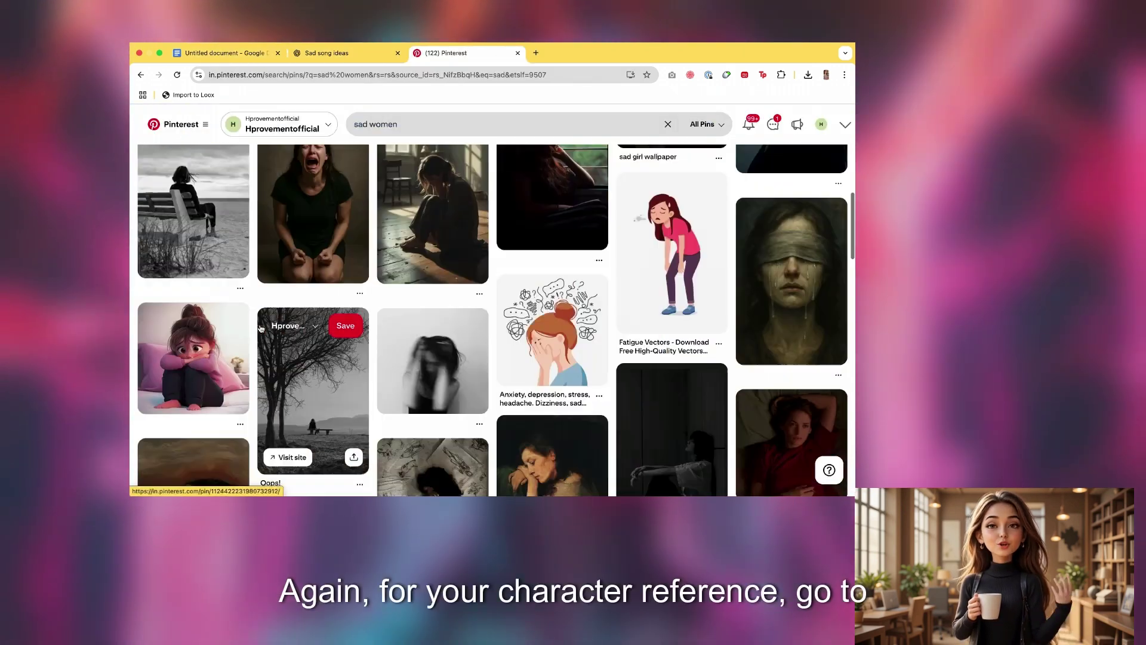
scroll(260, 329, "down", 3)
scroll(260, 328, "down", 3)
scroll(261, 328, "down", 5)
scroll(260, 329, "down", 5)
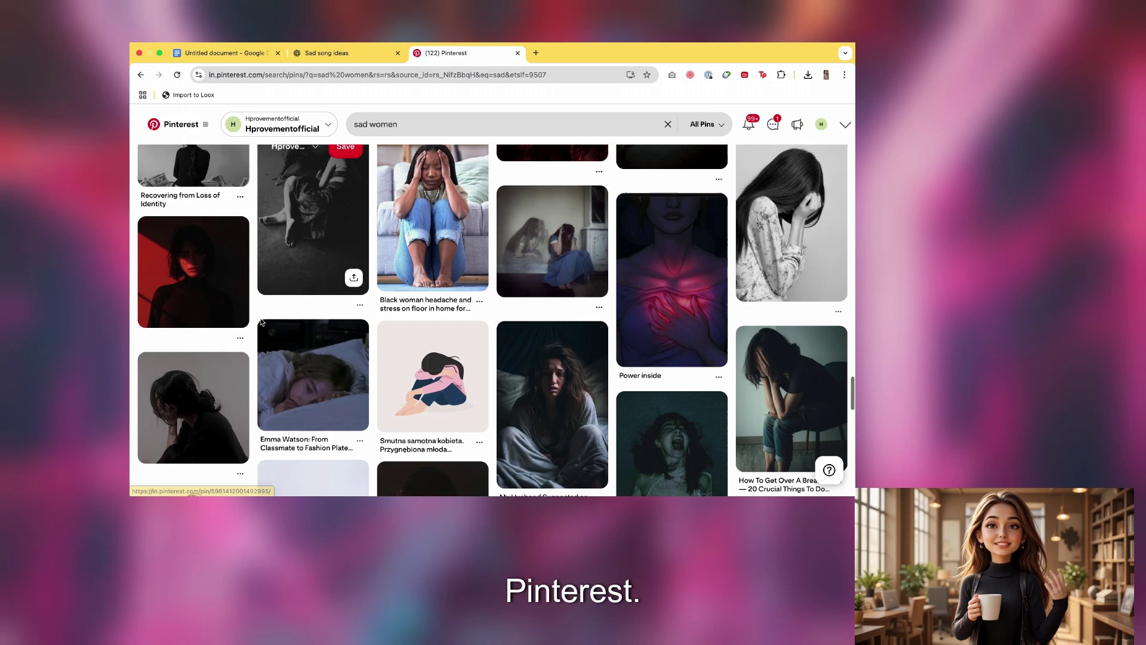
scroll(260, 329, "down", 5)
scroll(261, 324, "down", 5)
scroll(261, 324, "down", 5)
scroll(261, 324, "down", 5)
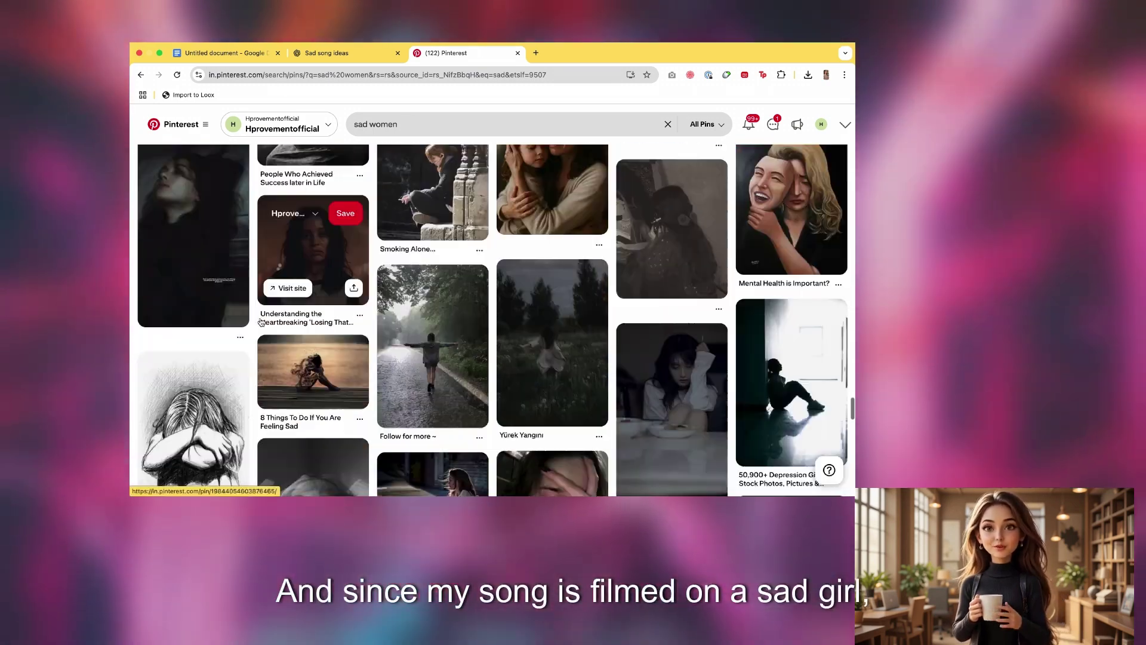
scroll(263, 318, "down", 5)
scroll(264, 314, "down", 5)
scroll(263, 314, "down", 5)
scroll(269, 309, "down", 5)
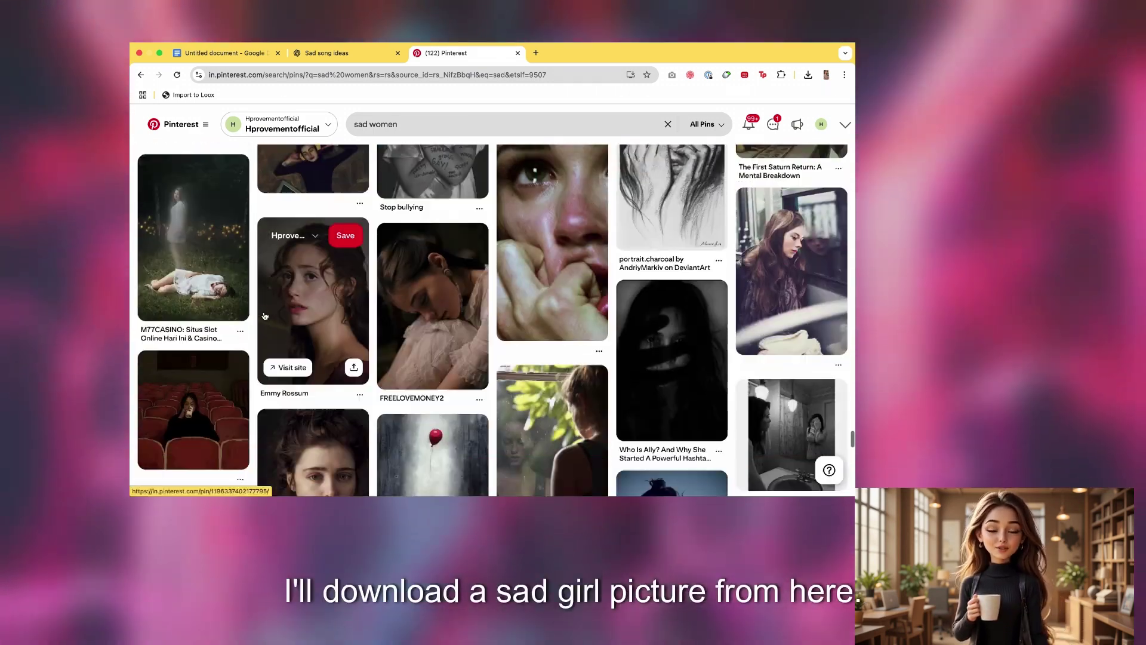
Open the Emmy Rossum curly-haired portrait pin from the 'sad women' results.
left_click(318, 296)
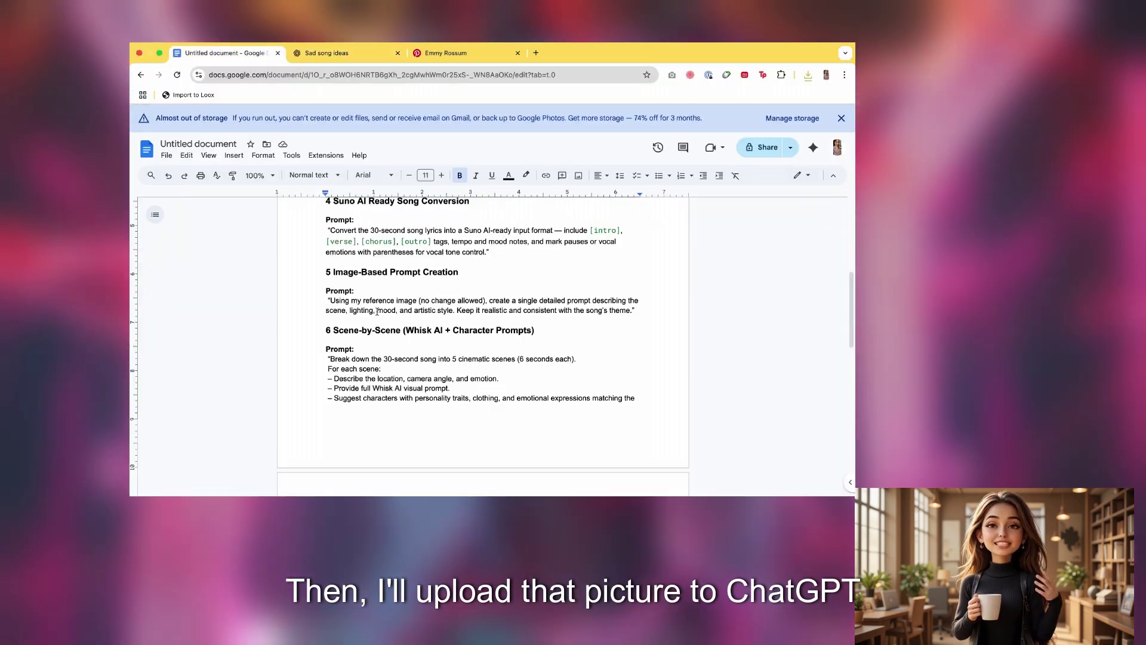
Upload the girl photo as Whisk subject and generate scene and style images from prompts.
left_click(374, 53)
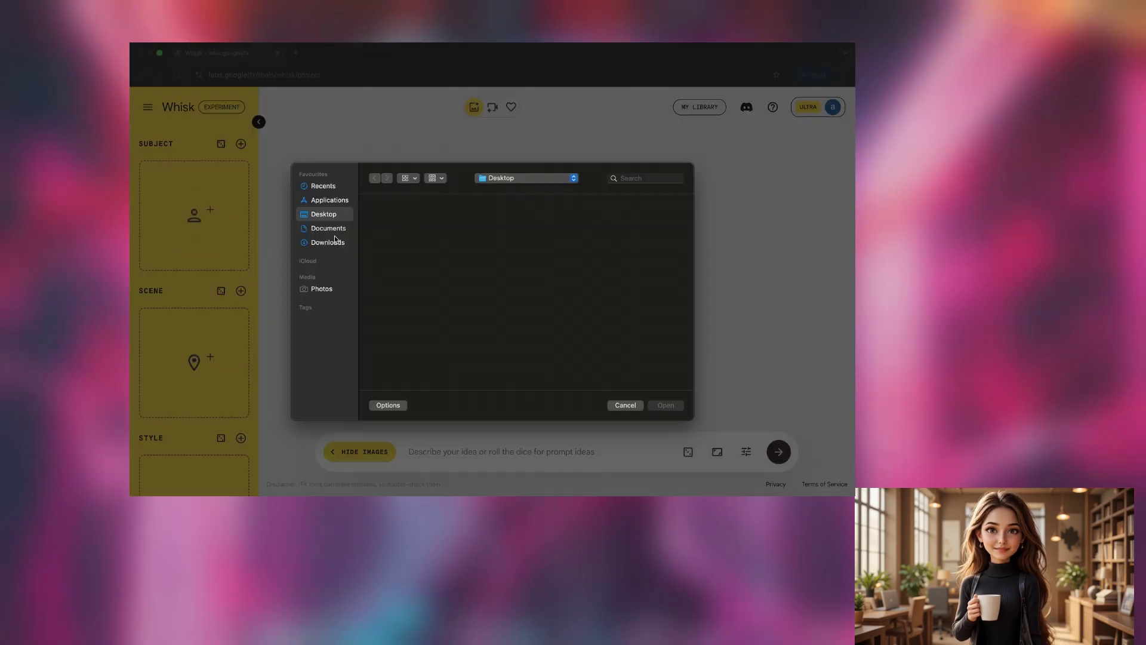
left_click(328, 242)
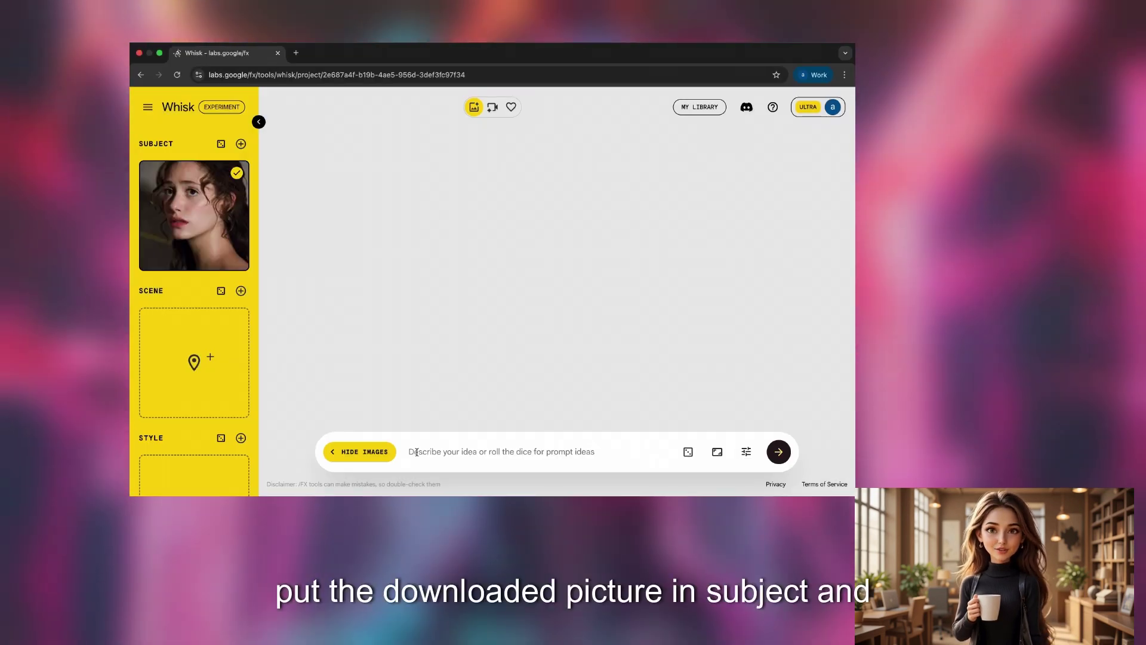
left_click(194, 341)
key("ctrl+v")
left_click(646, 385)
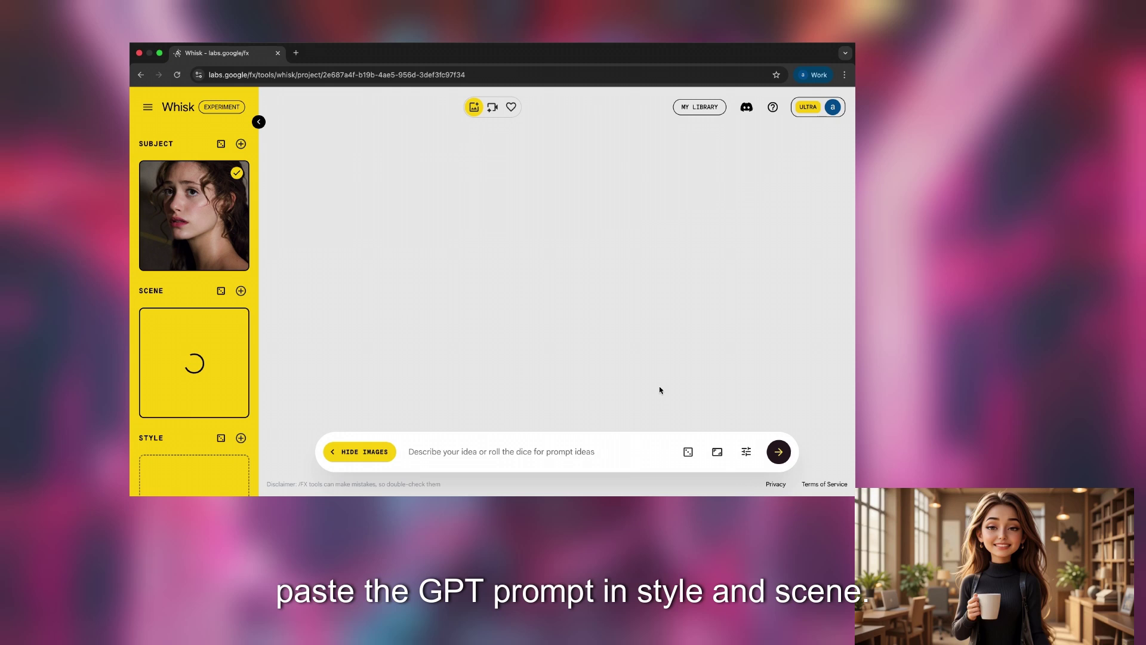
scroll(182, 465, "down", 1)
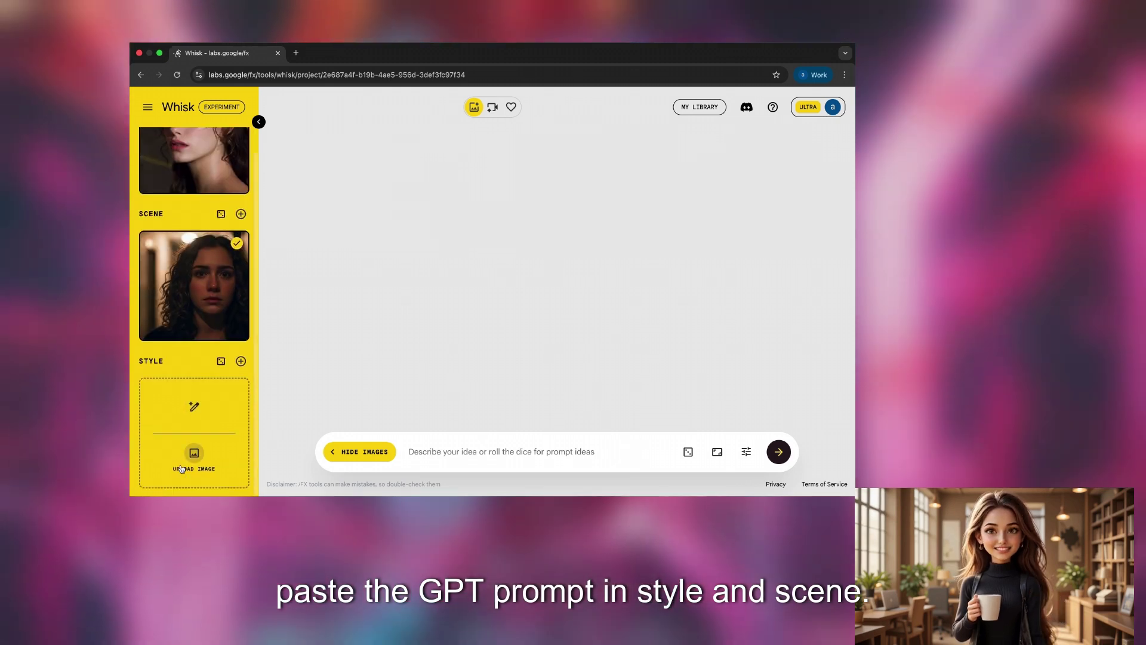
left_click(194, 408)
type("A close-up portrait of the same young woman from the reference image, captured in soft, moody, cinematic lighting. She stands in a dim, quiet hallway at night, streetlight glow spilling faintly through an unseen window, casting gentle golden highlights on her curls. Her wide, glassy eyes look slightly off-camera with a mix of longing and unspoken grief, as if she's searching the empty space where someone once stood. The shadows around her deepen the loneliness, creating a delicate contrast on her skin and emphasizing her natural texture and subtle blush. A faint, blurred background hints at cracked walls and fading light, evoking a sense of memories left behind. The atmosphere feels heavy, still, and heartbreak-filled — realistic film-grade detail, shallow depth of field, emotional storytelling, quiet sorrow echoing through the frame, perfectly matching the theme: loving someone so much that even their absence feels like a living ghost.")
left_click(646, 385)
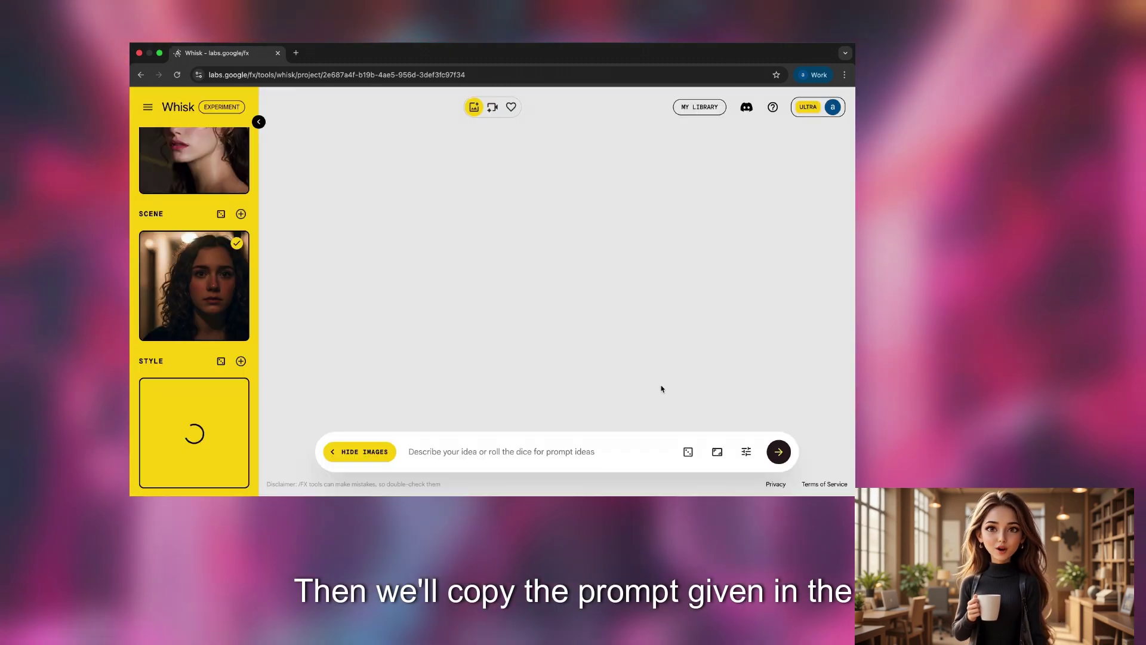
Send the doc's scene-by-scene breakdown prompt to the sad song ideas chat in ChatGPT.
left_click(819, 74)
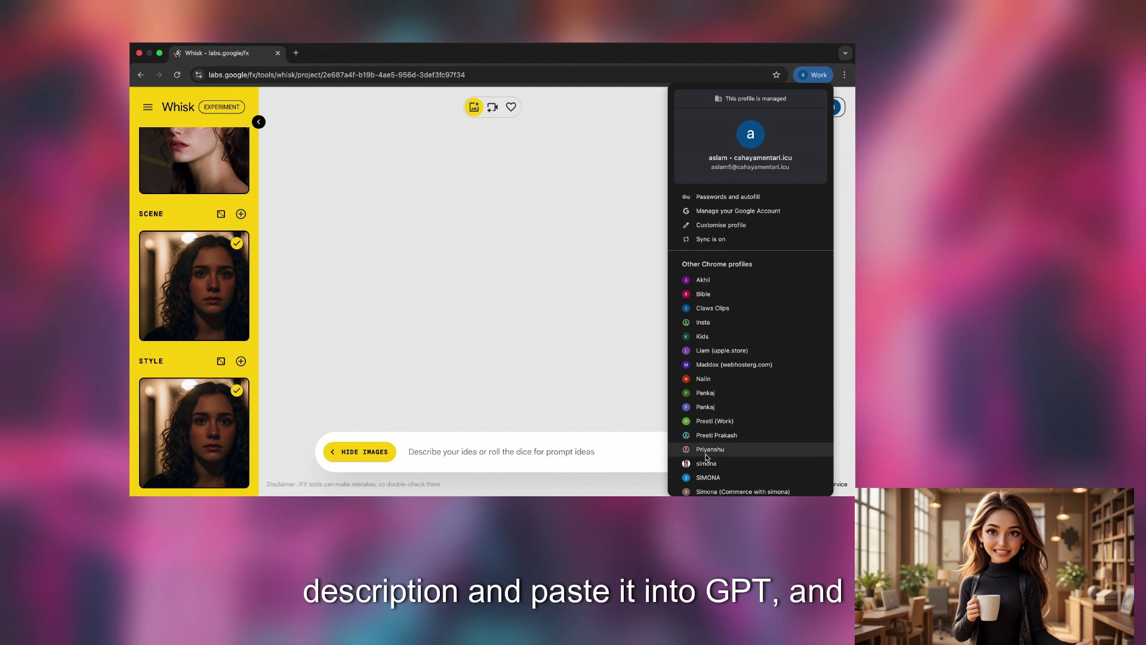
left_click(734, 430)
left_click(224, 53)
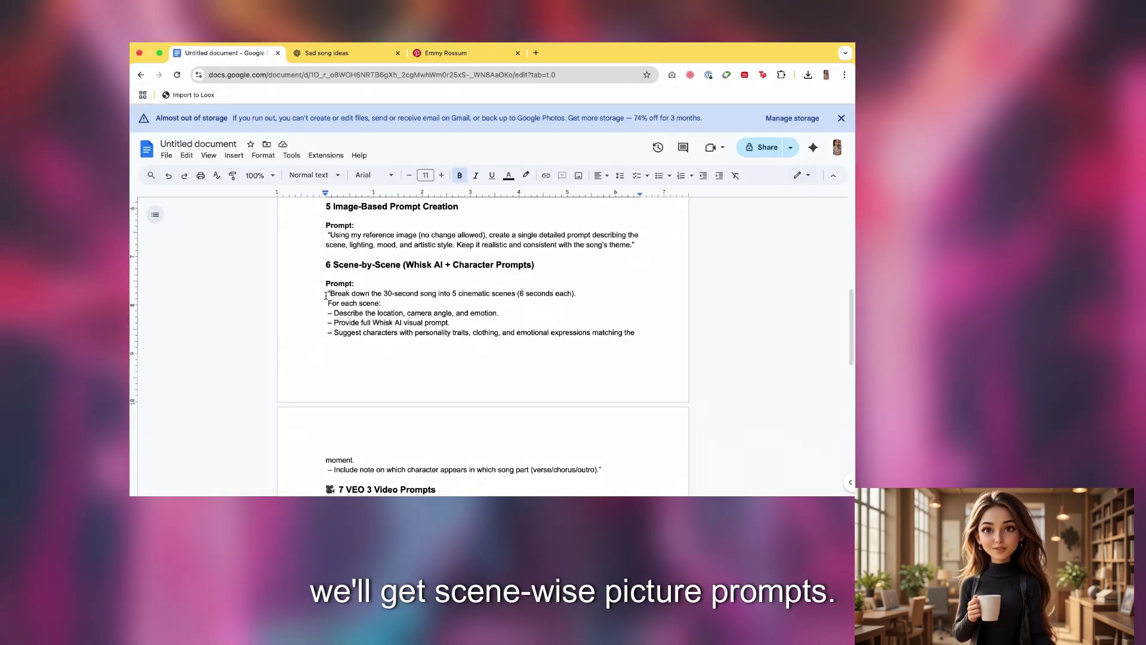
left_click_drag(326, 294, 518, 442)
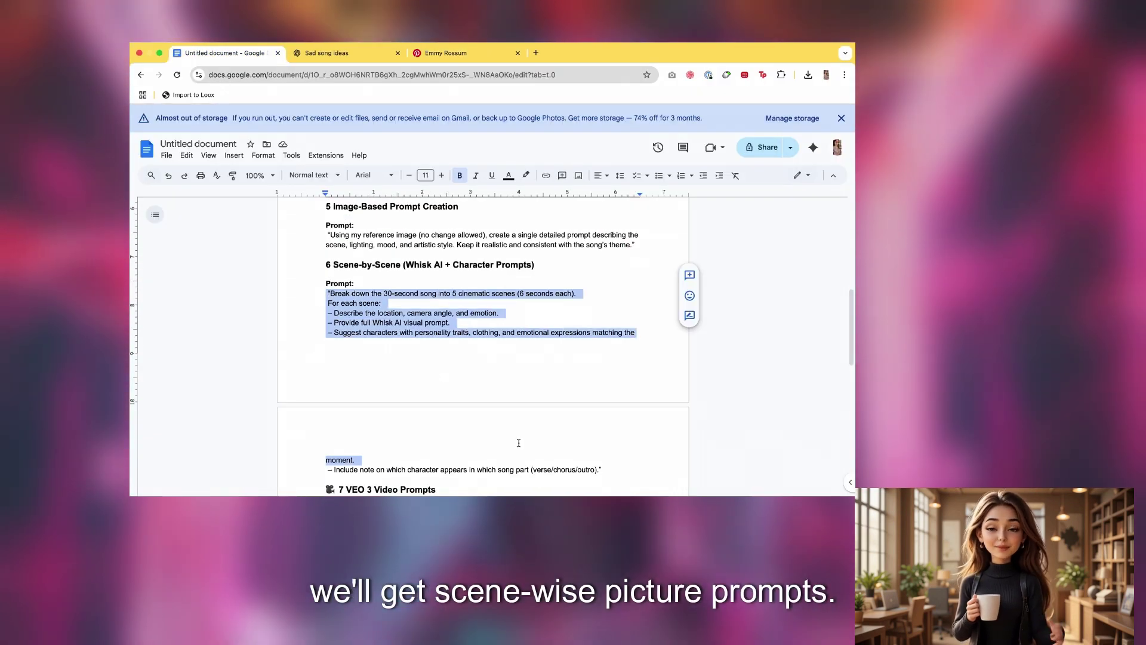
left_click(350, 54)
key("ctrl+v")
key("Return")
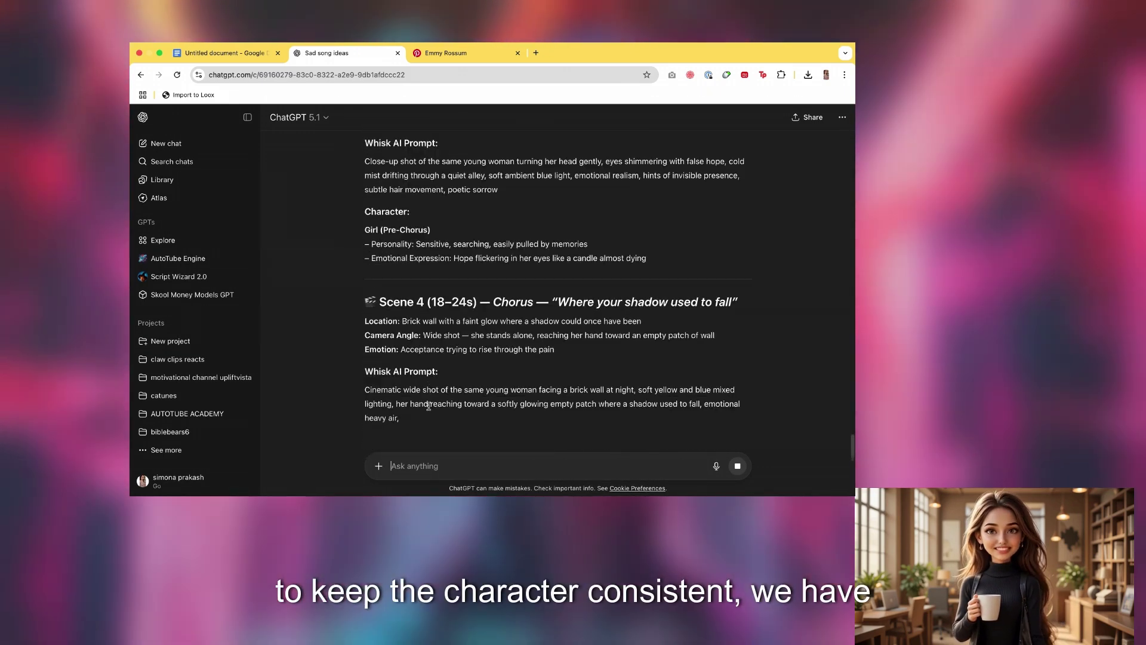
scroll(429, 409, "up", 3)
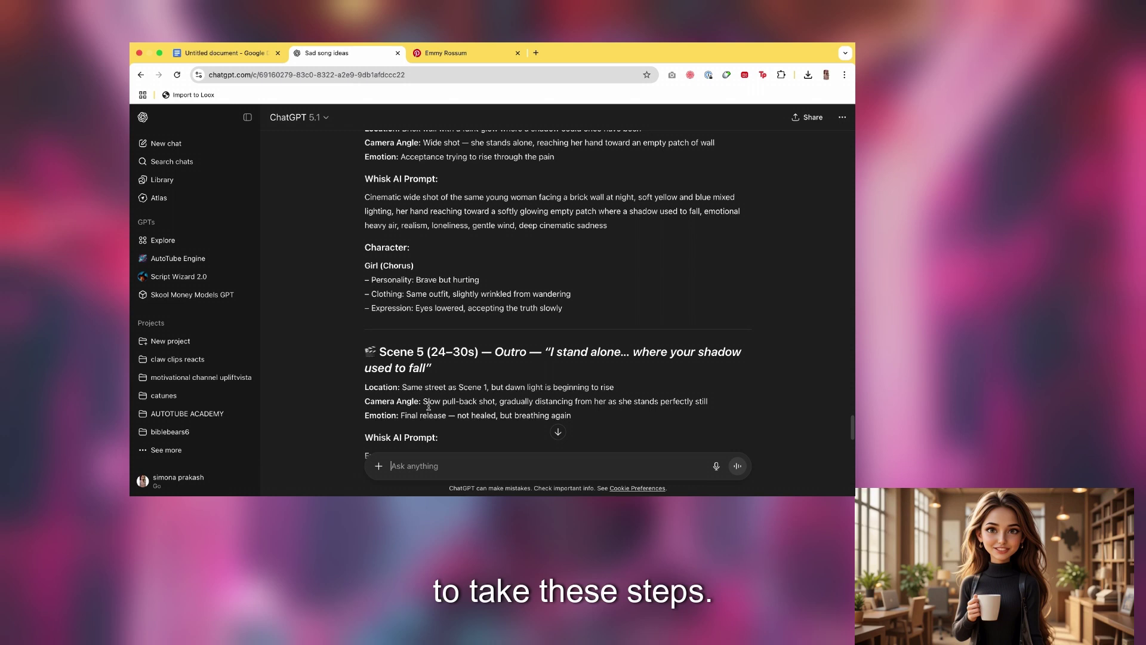
scroll(428, 410, "up", 10)
scroll(428, 410, "up", 2)
left_click_drag(364, 214, 535, 350)
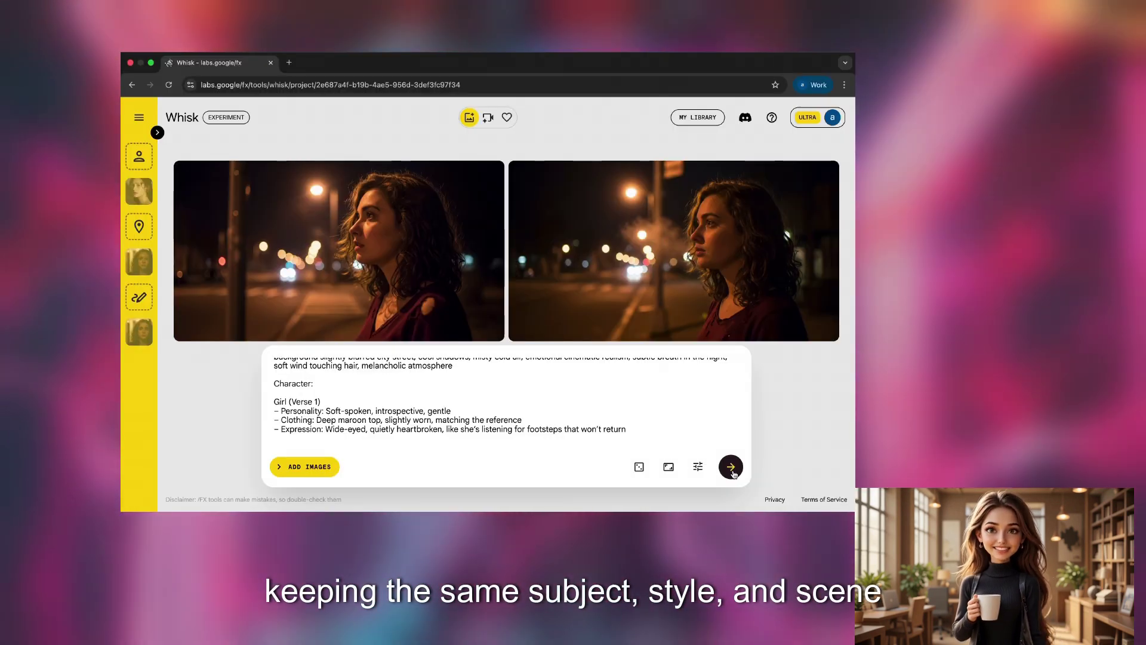
Generate Whisk images of the girl alone on a night street from the Scene 1 prompt.
left_click(731, 467)
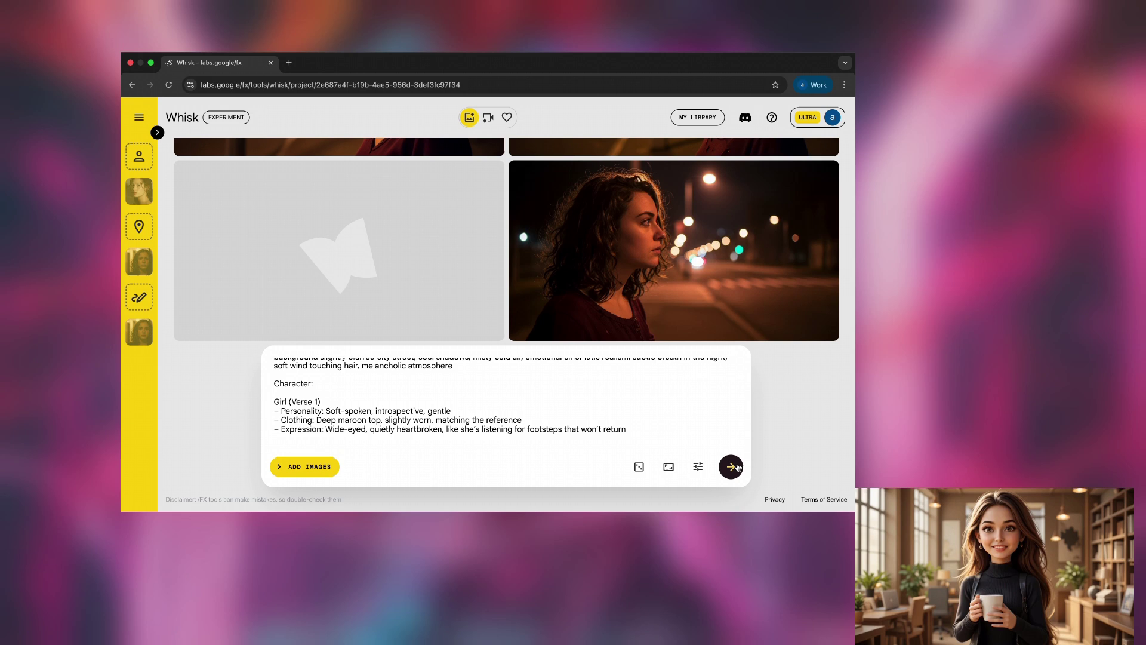
left_click(812, 84)
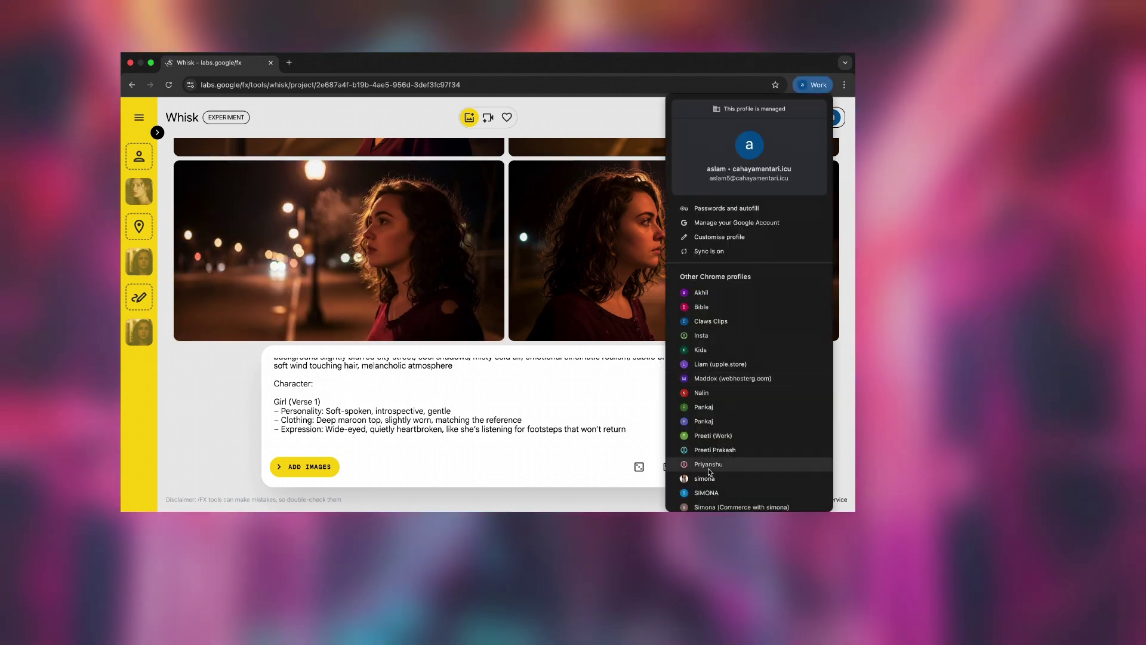
left_click(705, 478)
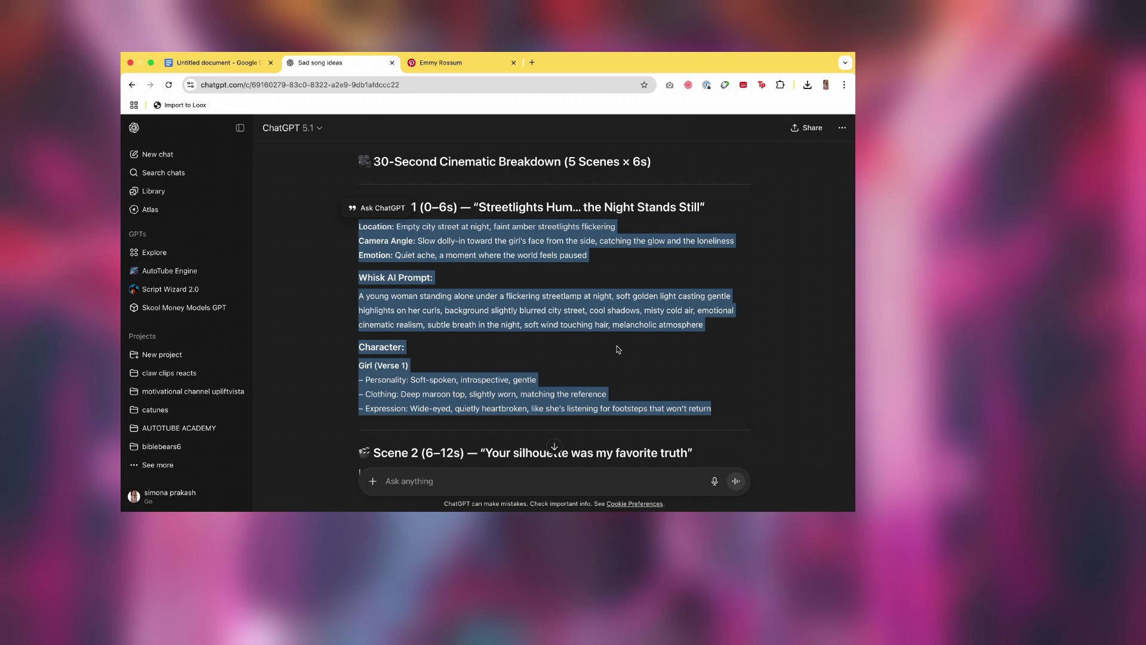
Generate Whisk images from the Scene 2 pre-chorus prompt.
left_click(617, 349)
scroll(617, 349, "down", 5)
left_click_drag(360, 164, 716, 385)
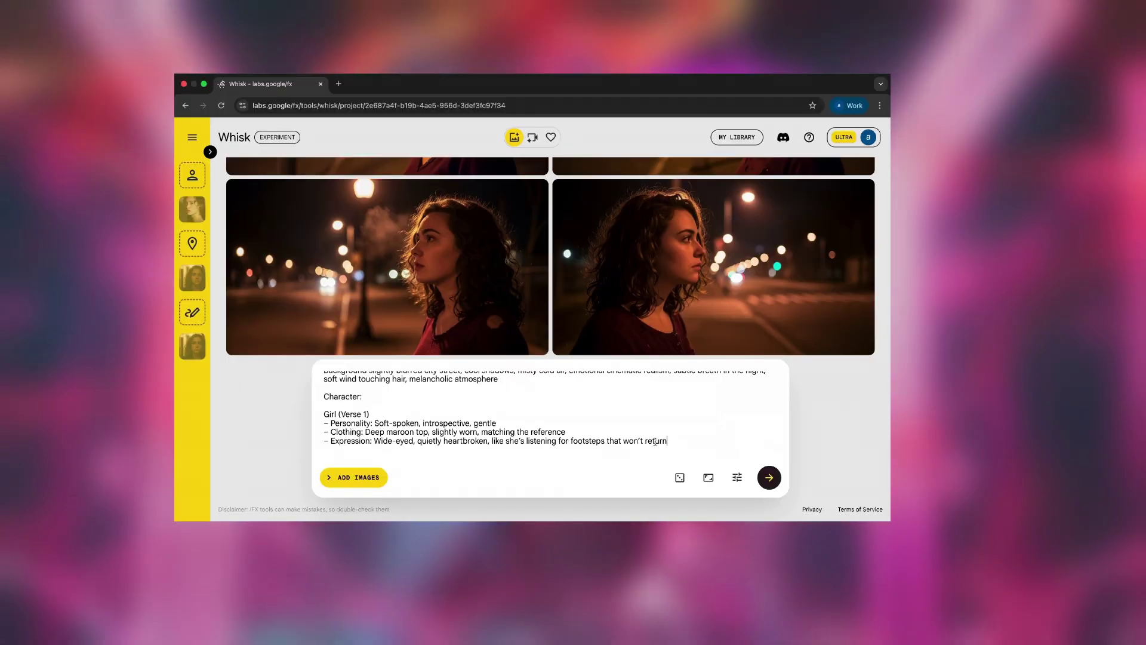
left_click(772, 479)
Copy the Scene 3 prompt from ChatGPT into Whisk and generate its images.
left_click(855, 104)
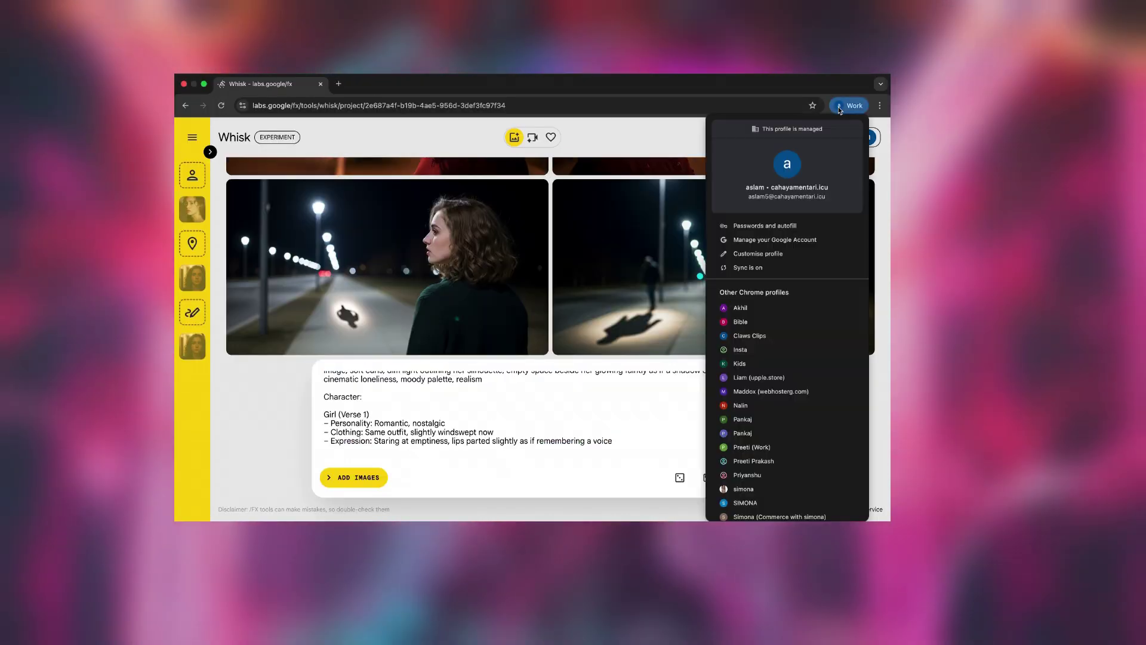
left_click(734, 478)
left_click_drag(446, 286, 690, 453)
key("super+c")
key("super+grave")
key("super+a")
key("super+v")
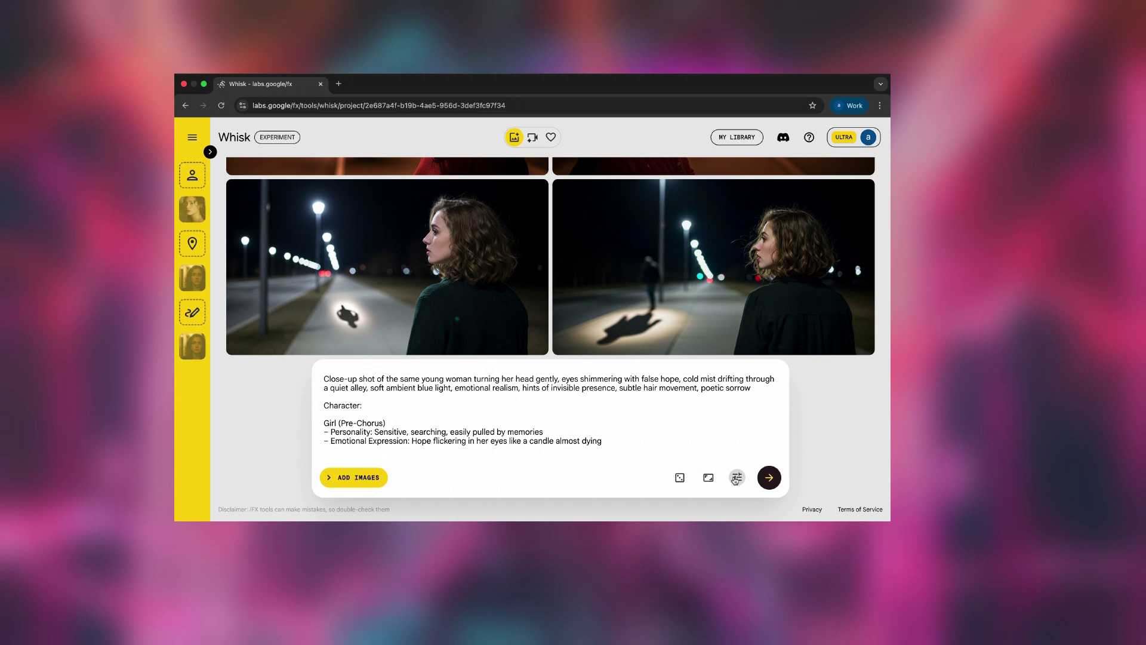
left_click(767, 478)
Copy the Scene 4 prompt from ChatGPT into Whisk and generate its images.
left_click(854, 105)
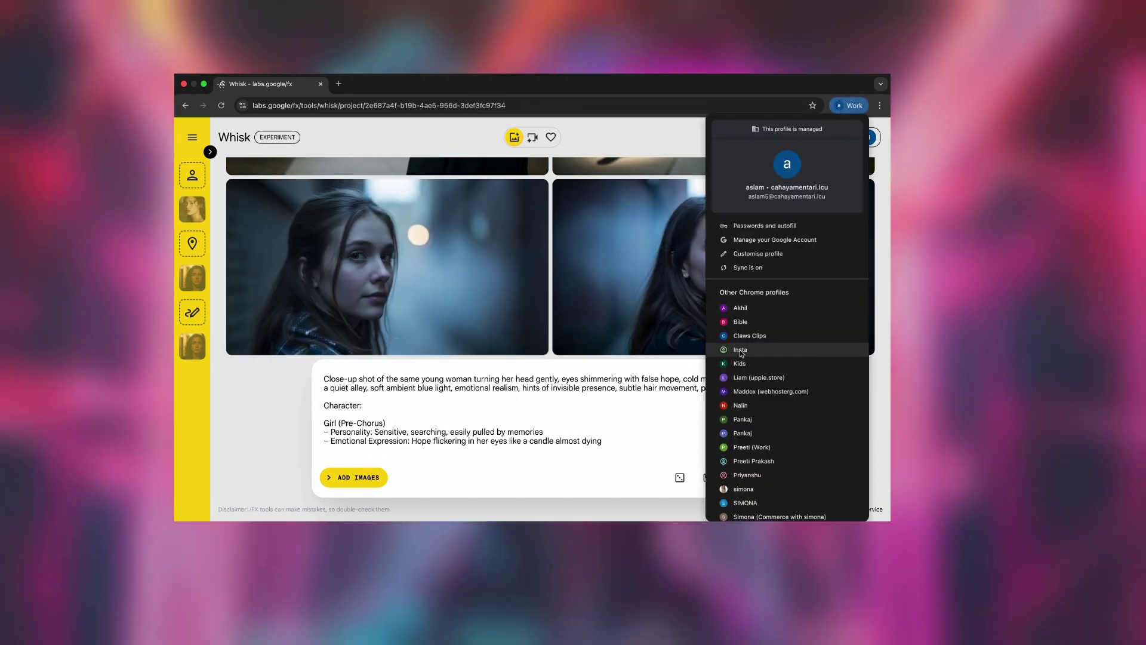
left_click(736, 500)
left_click_drag(410, 195, 691, 421)
key("super+c")
left_click(849, 105)
left_click(743, 287)
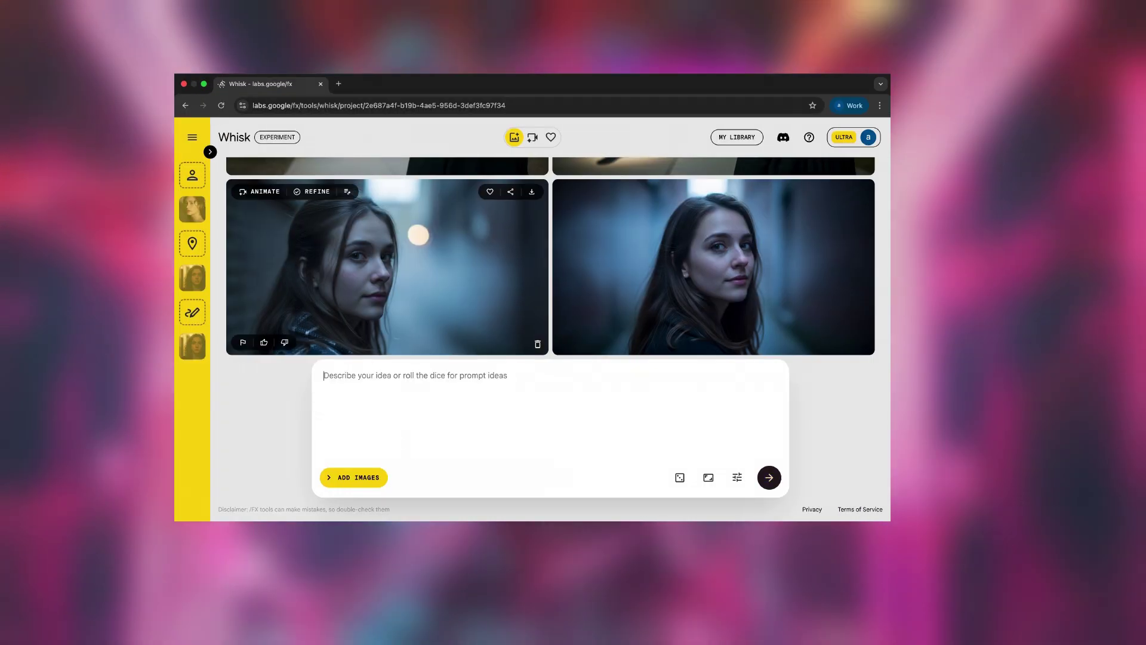
key("super+v")
left_click(770, 478)
Copy the Scene 5 outro prompt from ChatGPT into Whisk and generate its images.
left_click(854, 105)
left_click(743, 484)
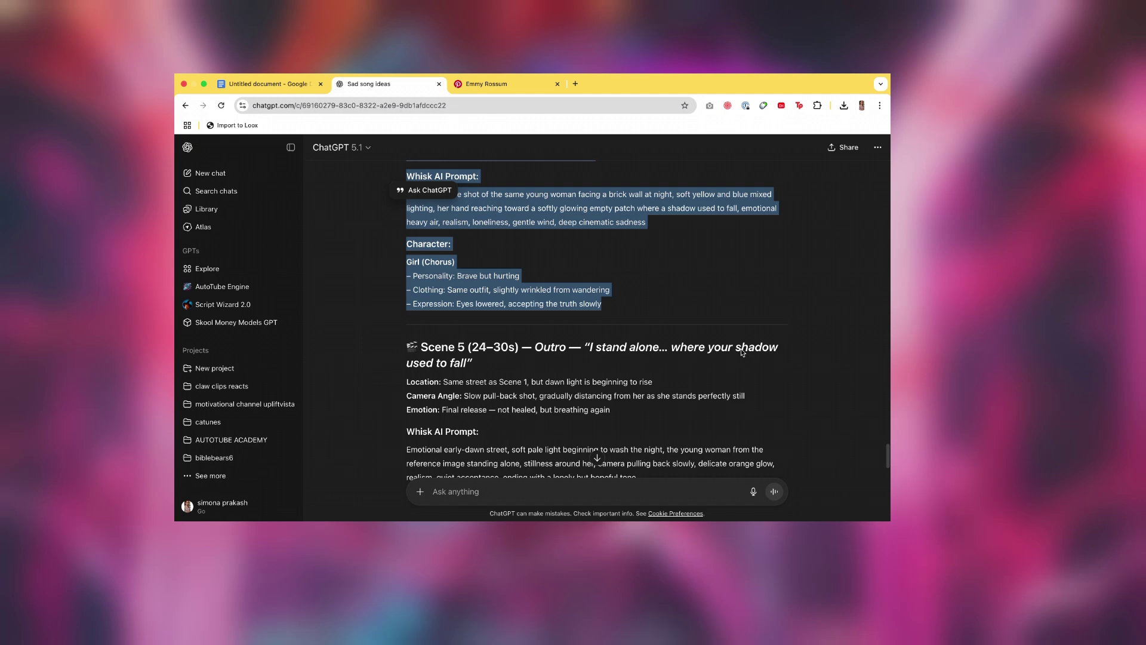
scroll(741, 352, "down", 3)
left_click_drag(407, 235, 537, 473)
key("super+c")
key("super+v")
left_click(770, 478)
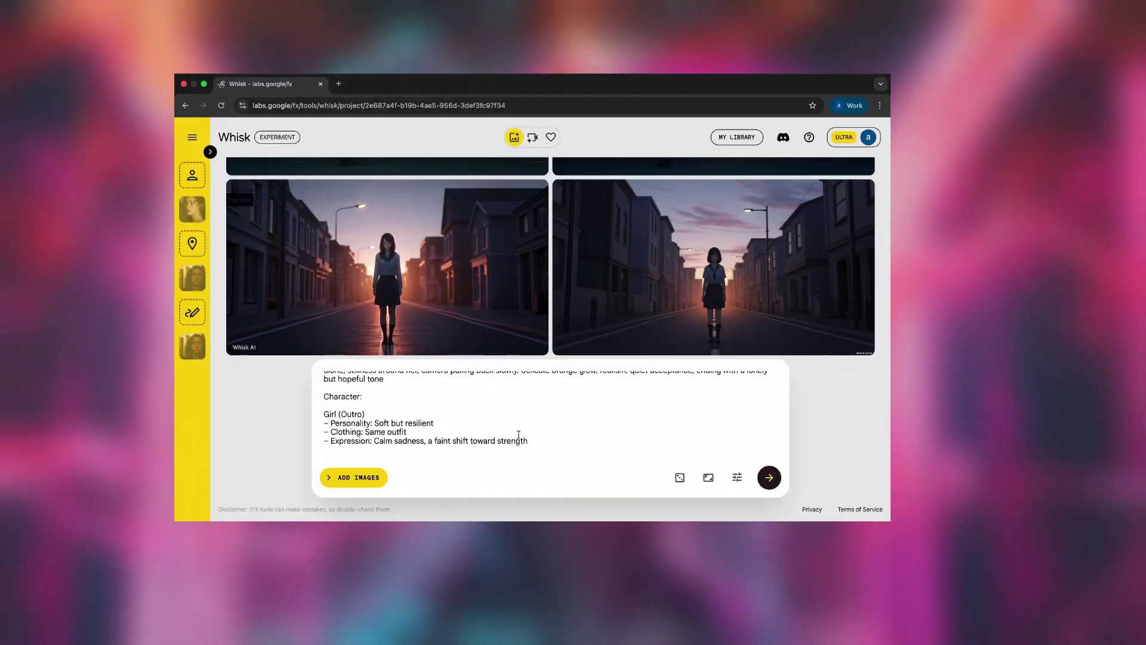
left_click(769, 477)
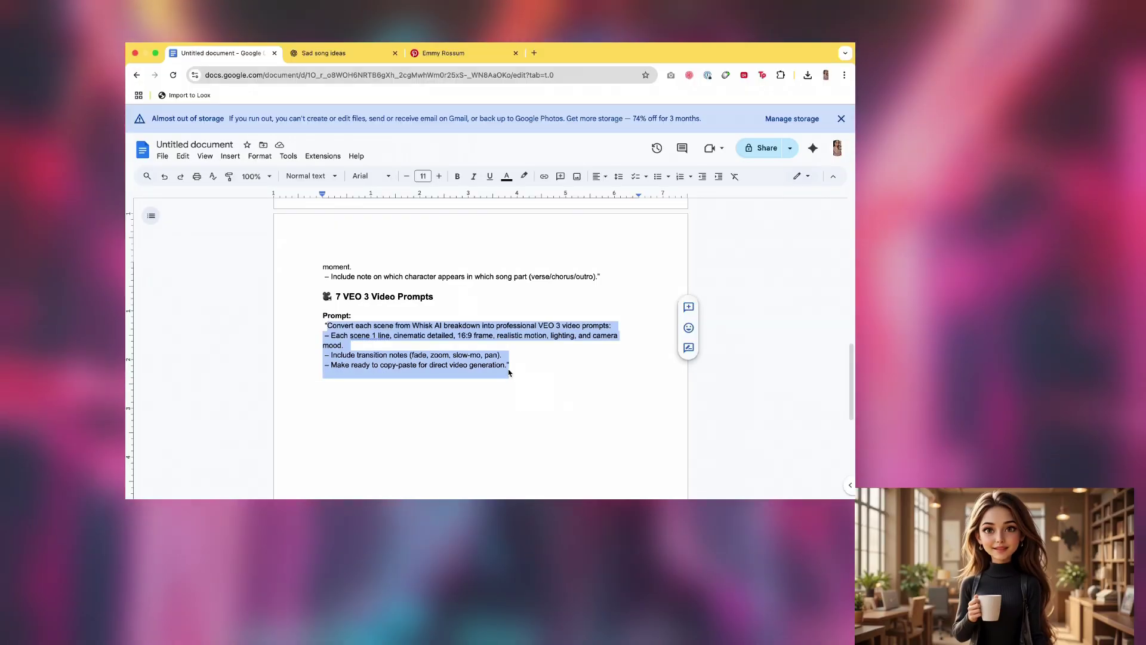
Send the Google Docs VEO 3 prompt request to ChatGPT.
key("ctrl+v")
key("Return")
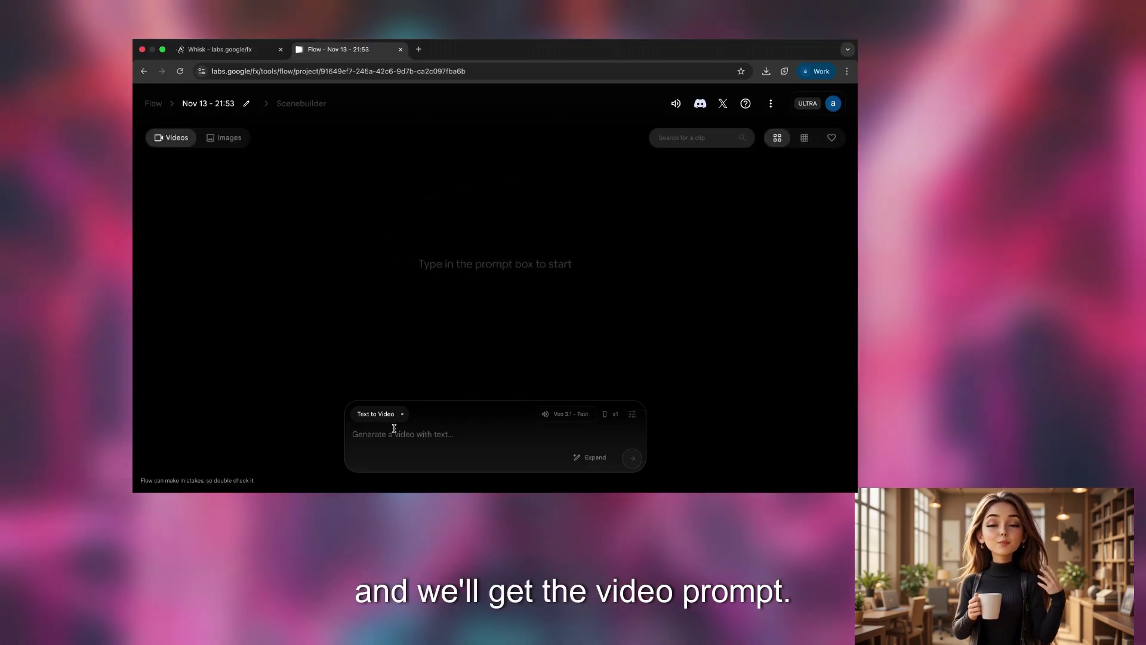
Set Flow to Frames to Video, Landscape 16:9, with the Veo 3.1 - Quality model.
left_click(383, 414)
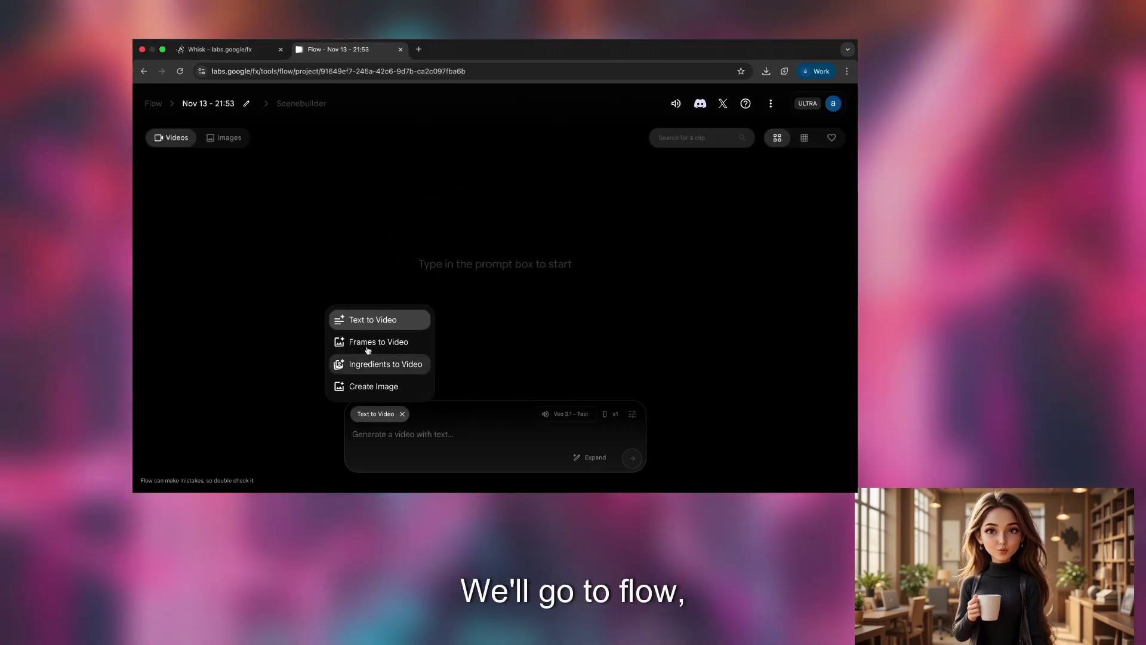
left_click(371, 342)
left_click(572, 416)
left_click(511, 326)
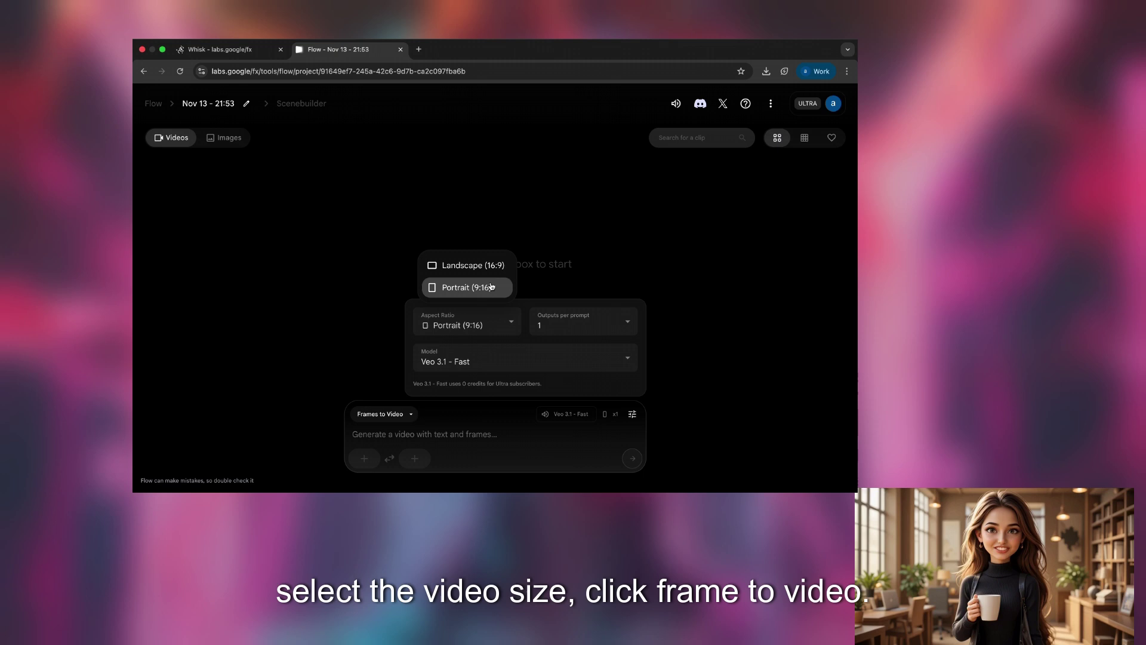
left_click(461, 263)
left_click(524, 361)
left_click(474, 261)
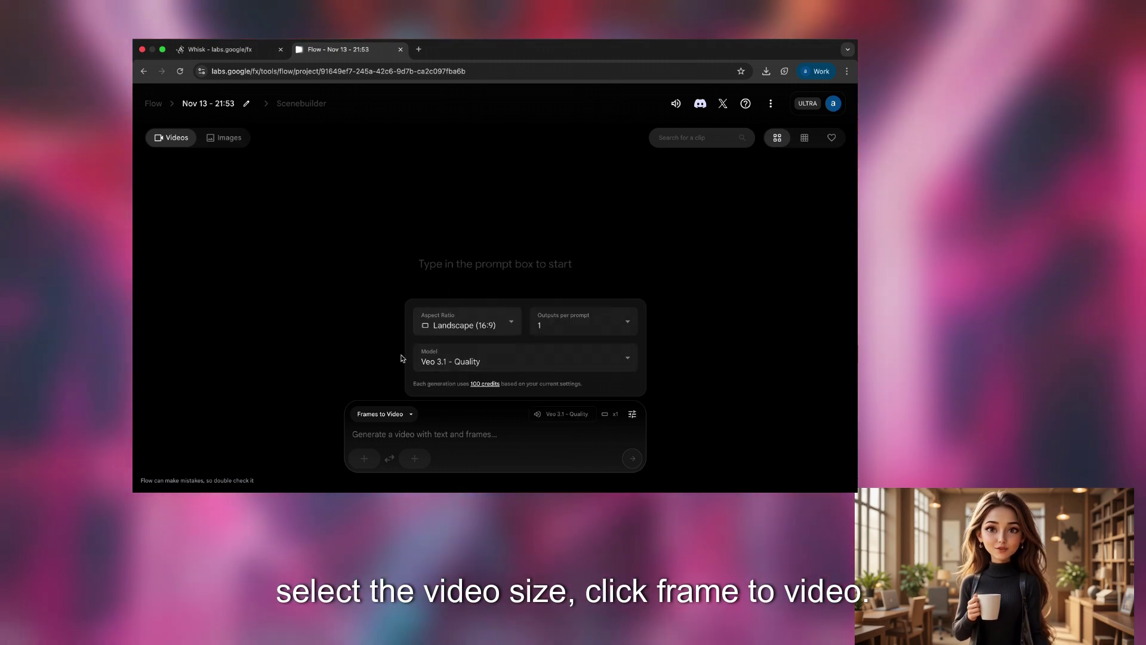
left_click(376, 435)
Paste the first scene prompt and add the cropped girl-on-night-street image as starting frame.
key("ctrl+v")
left_click(363, 458)
left_click(304, 142)
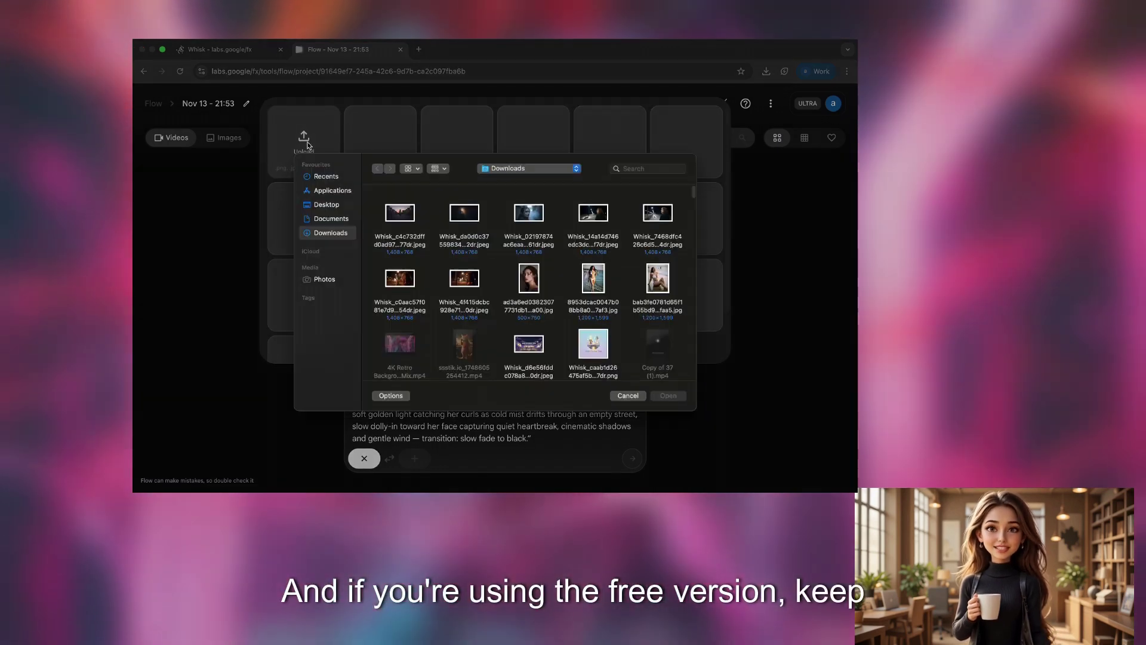
left_click(469, 286)
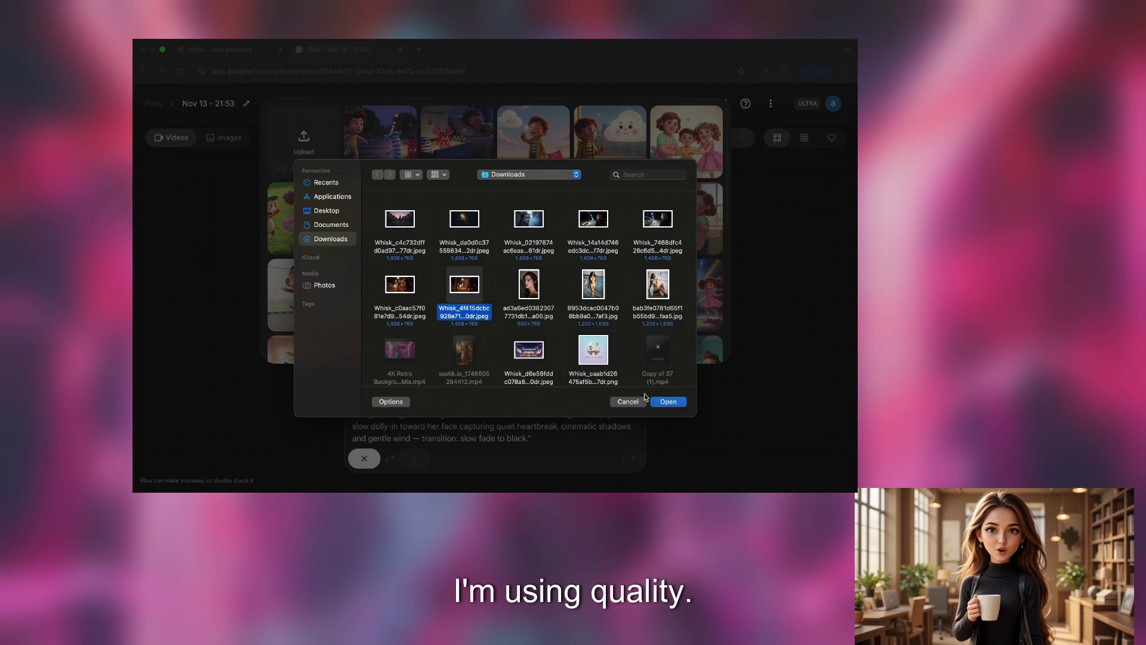
left_click(668, 401)
left_click(757, 431)
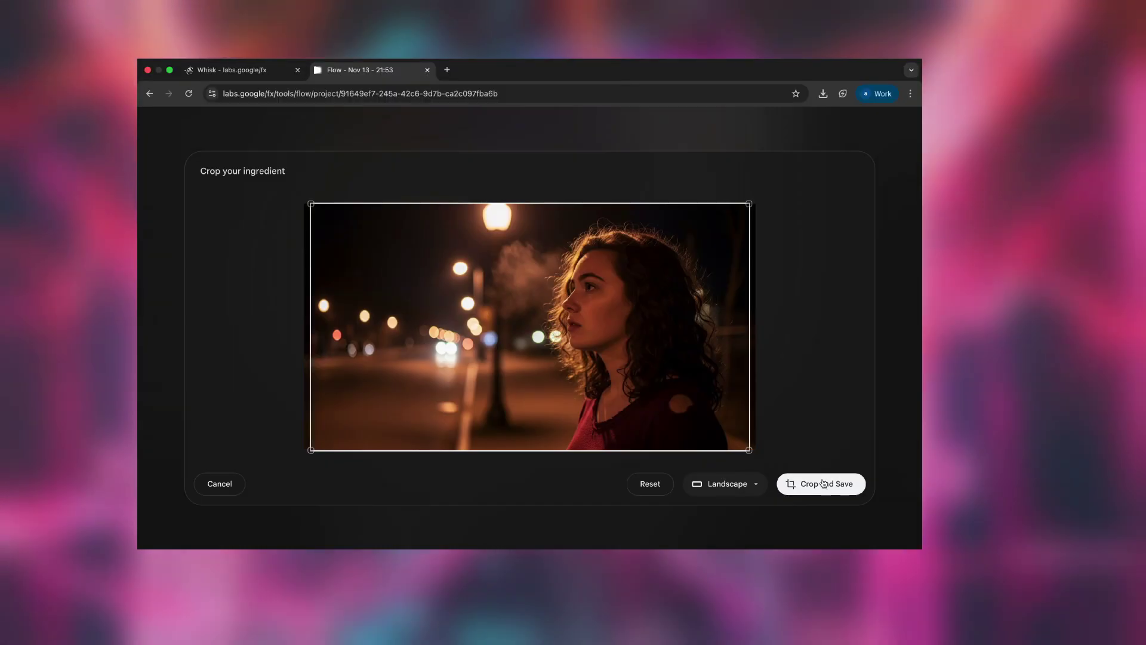
left_click(823, 484)
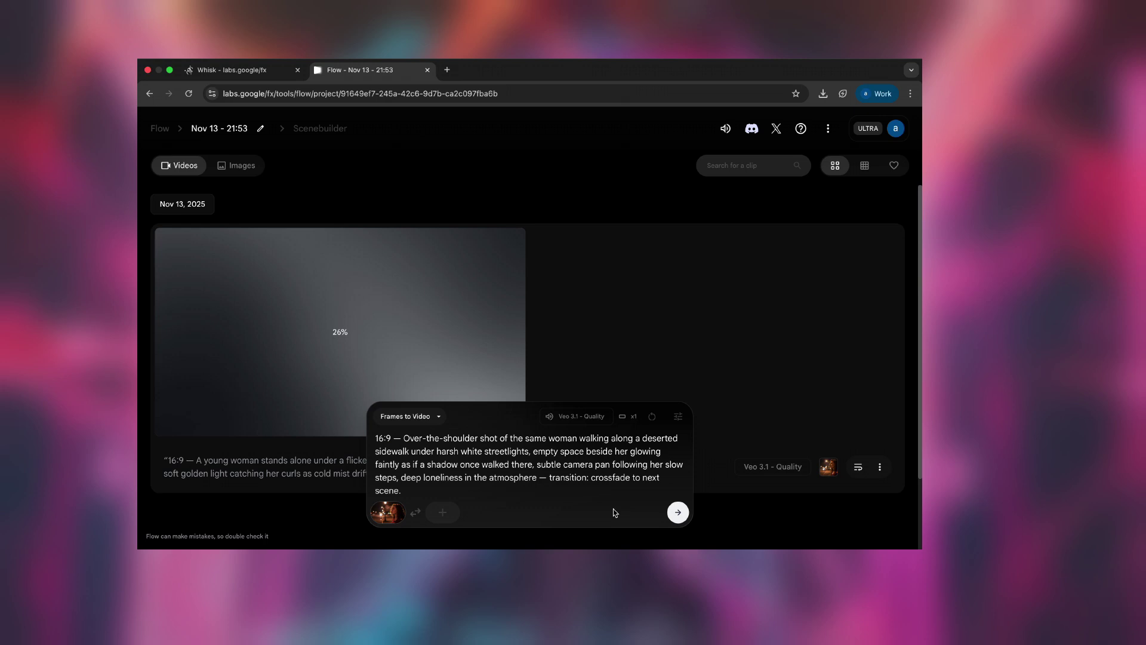
Upload the starting frame image for the next scene.
left_click(443, 512)
left_click(323, 153)
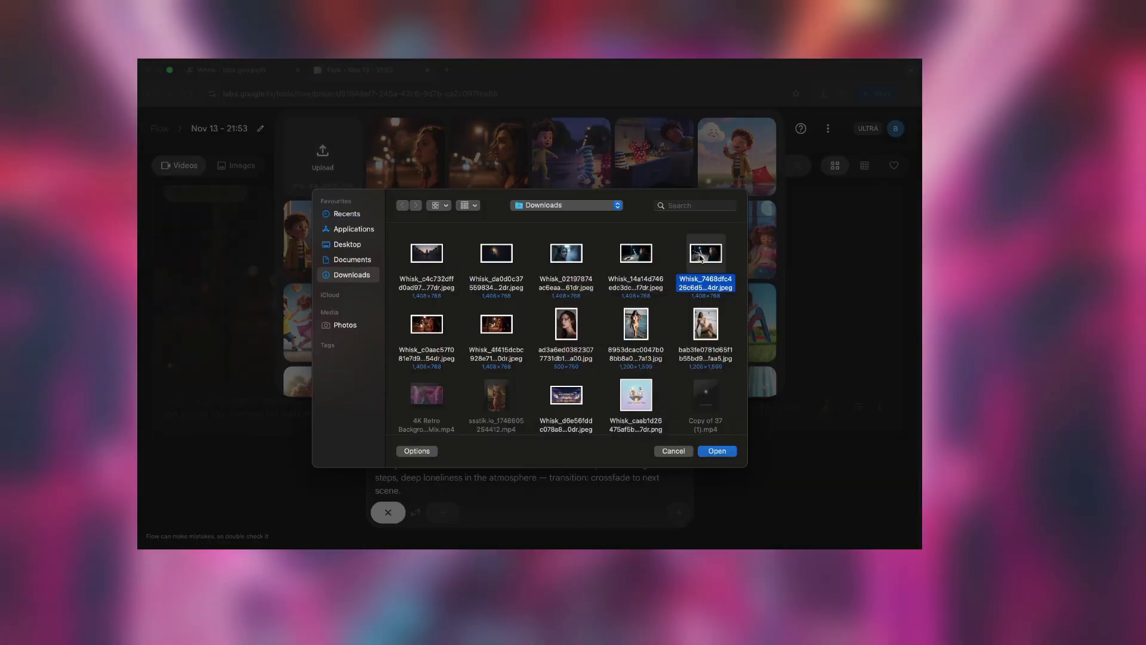
left_click(717, 455)
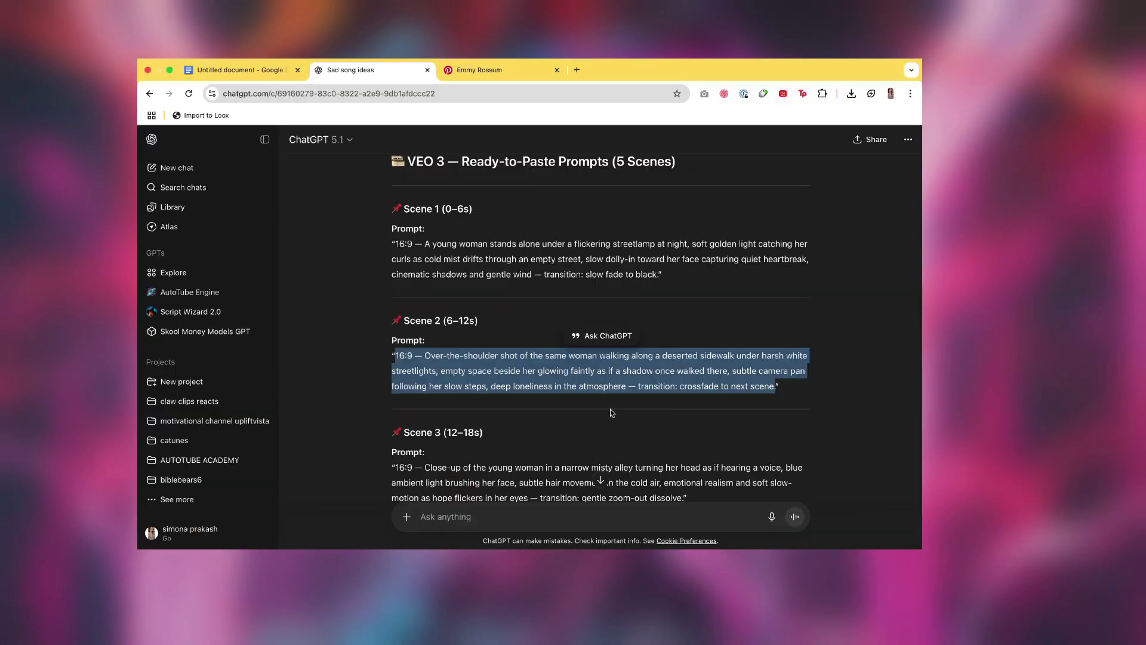
left_click(610, 412)
scroll(394, 328, "down", 3)
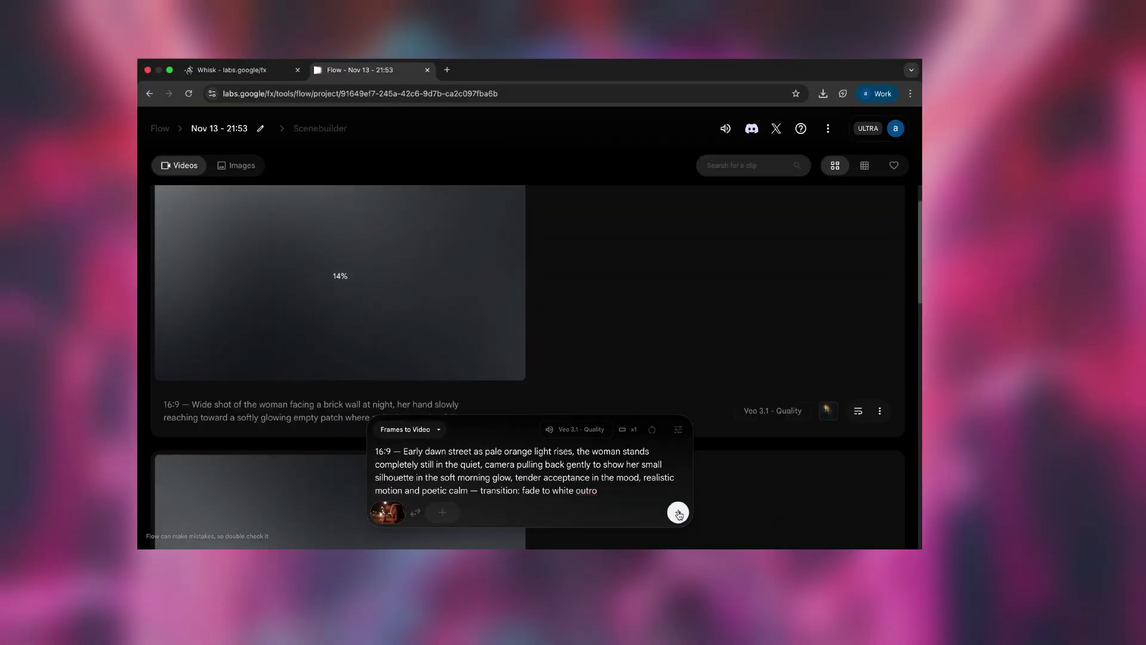
Submit the brick wall scene prompt in Flow to generate its video.
left_click(678, 514)
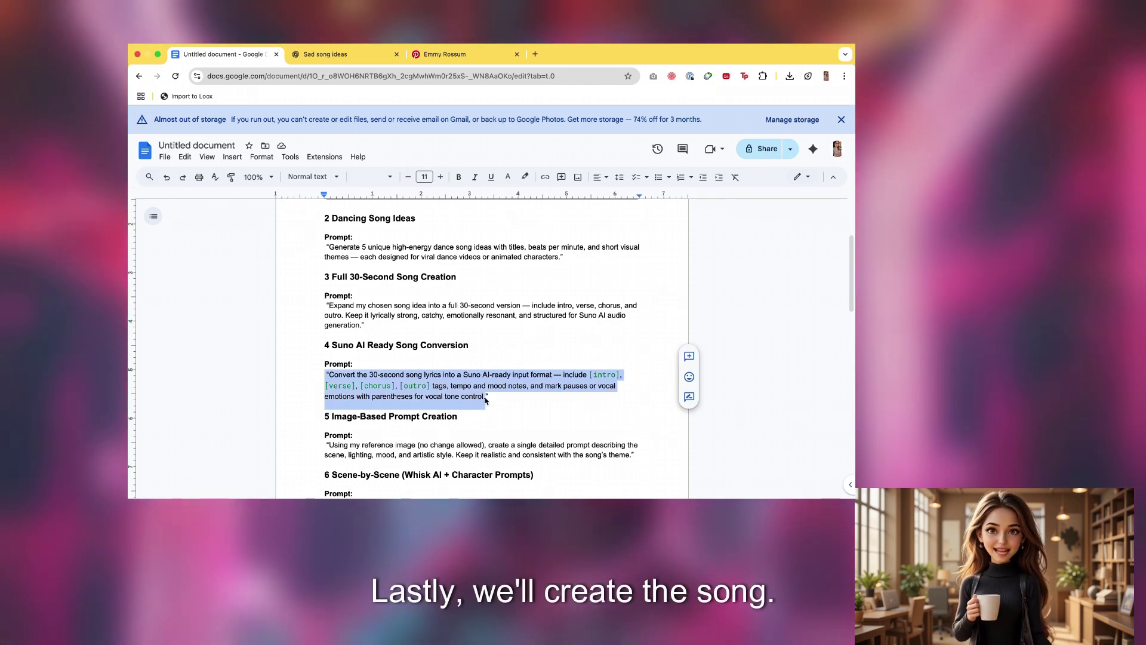
Send the Suno conversion prompt in the song ideas chat, then go to suno.com in a new tab.
left_click(339, 56)
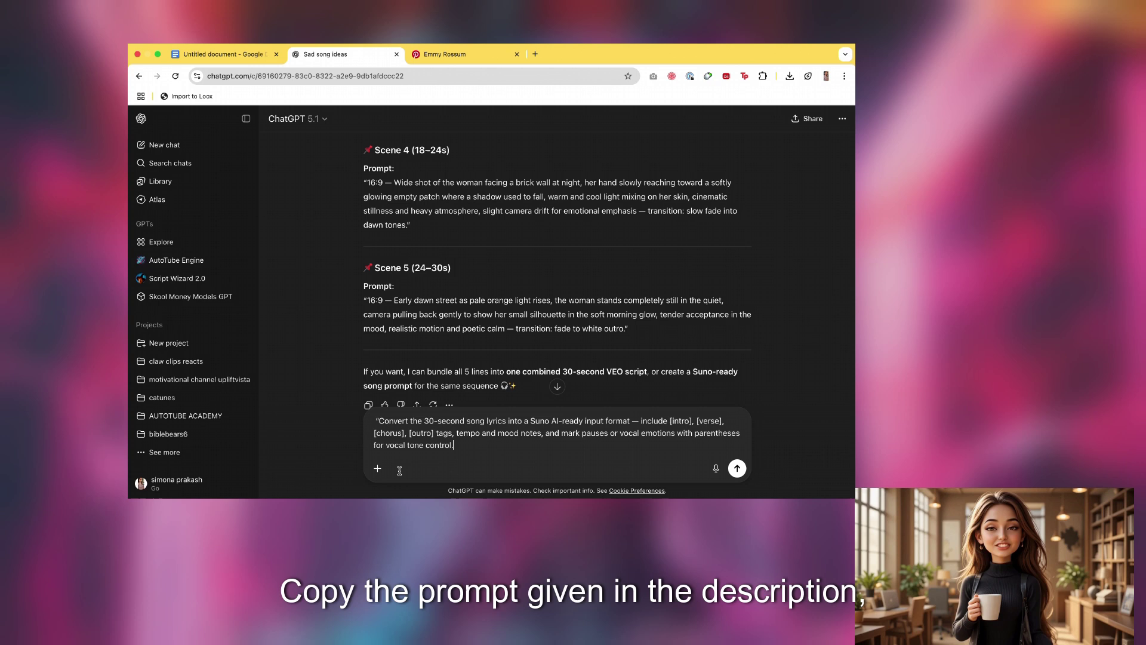
key("Return")
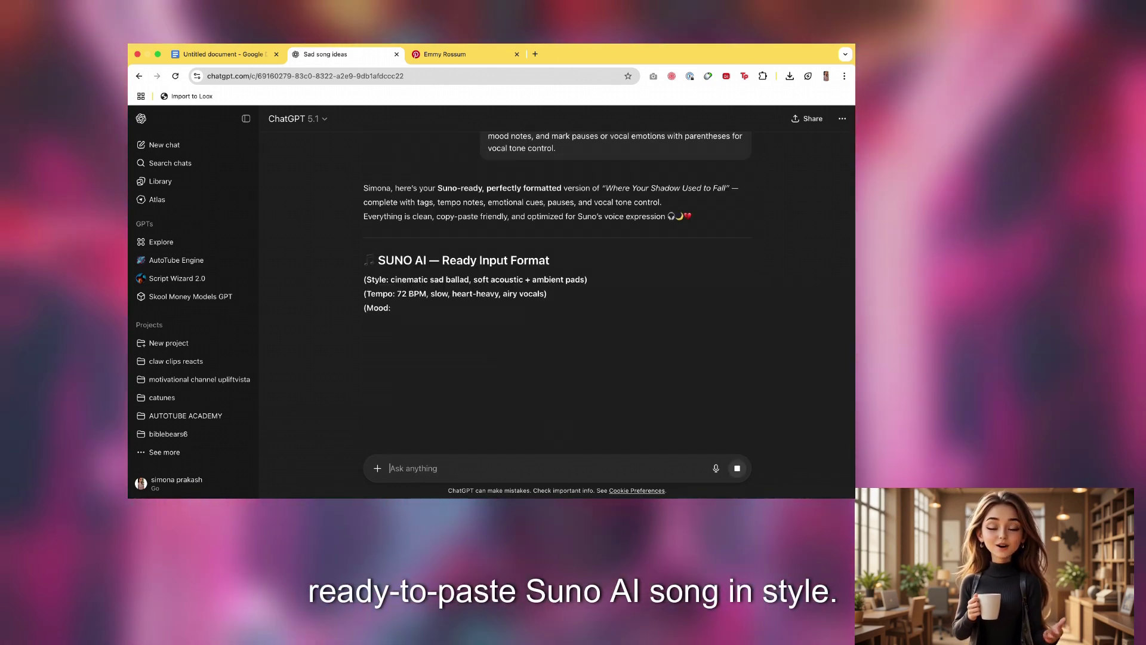
left_click(533, 58)
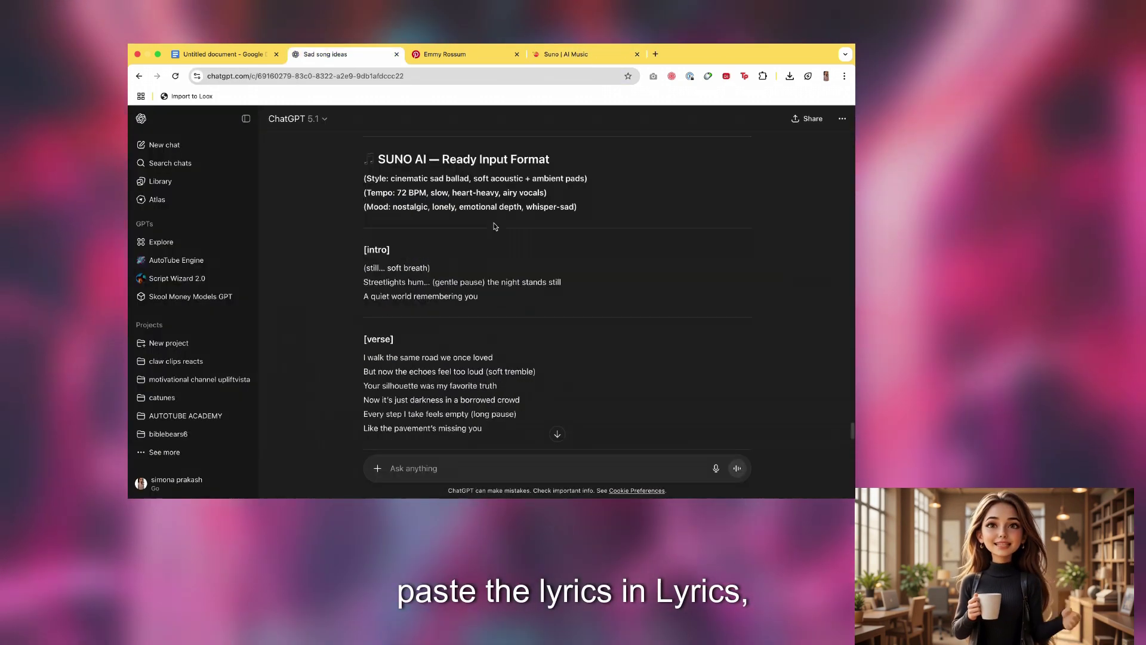
left_click_drag(364, 245, 594, 274)
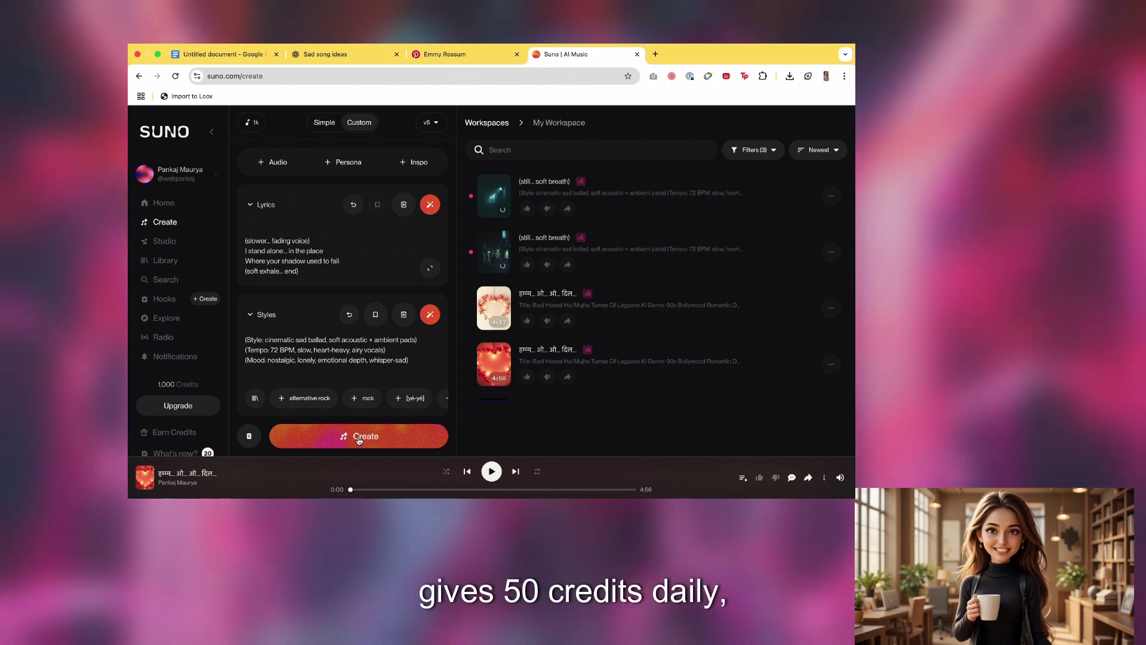
Play the newly generated 'soft breath' track and download it as WAV audio.
left_click(493, 253)
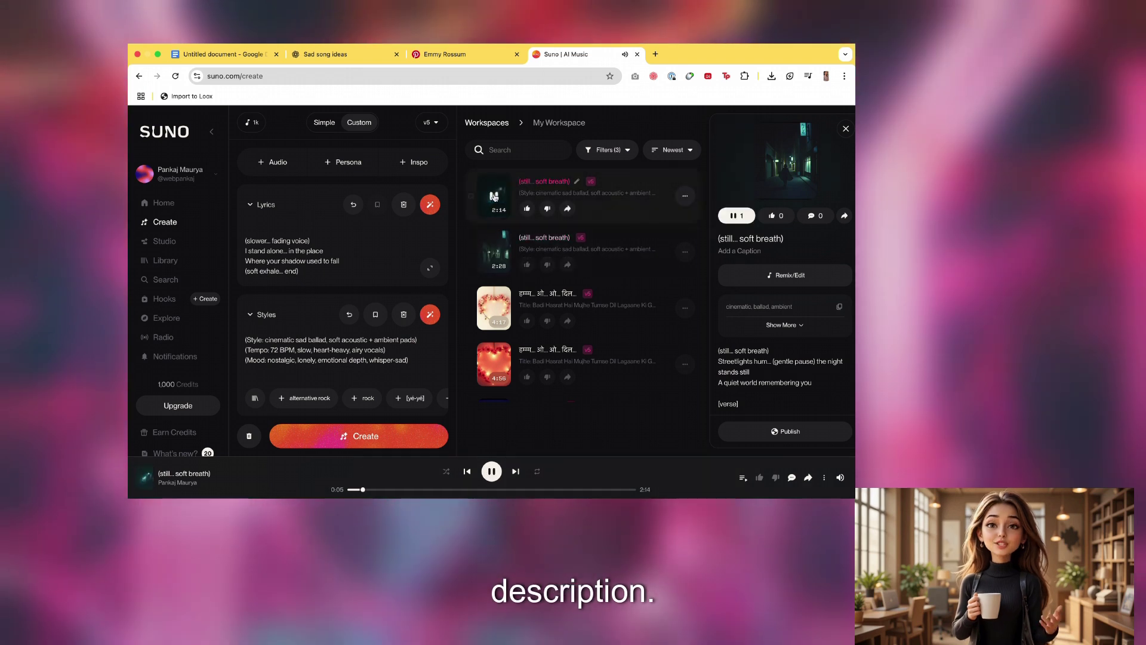
left_click(734, 443)
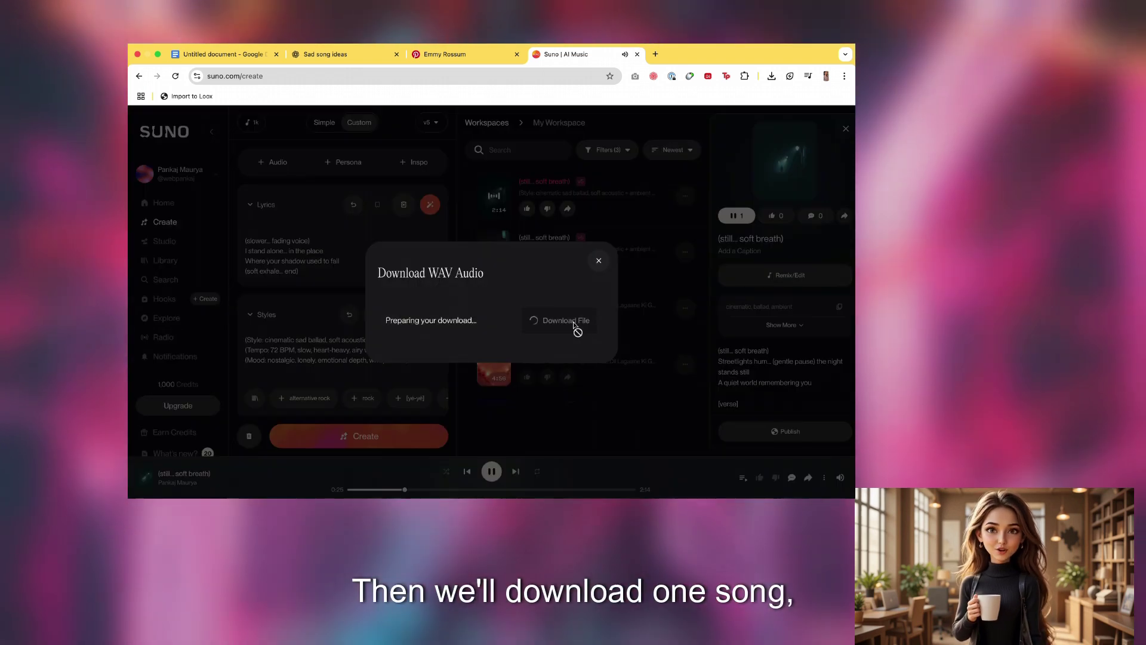
Save the WAV file, then place a Fade transition between clips 1 and 2.
left_click(564, 322)
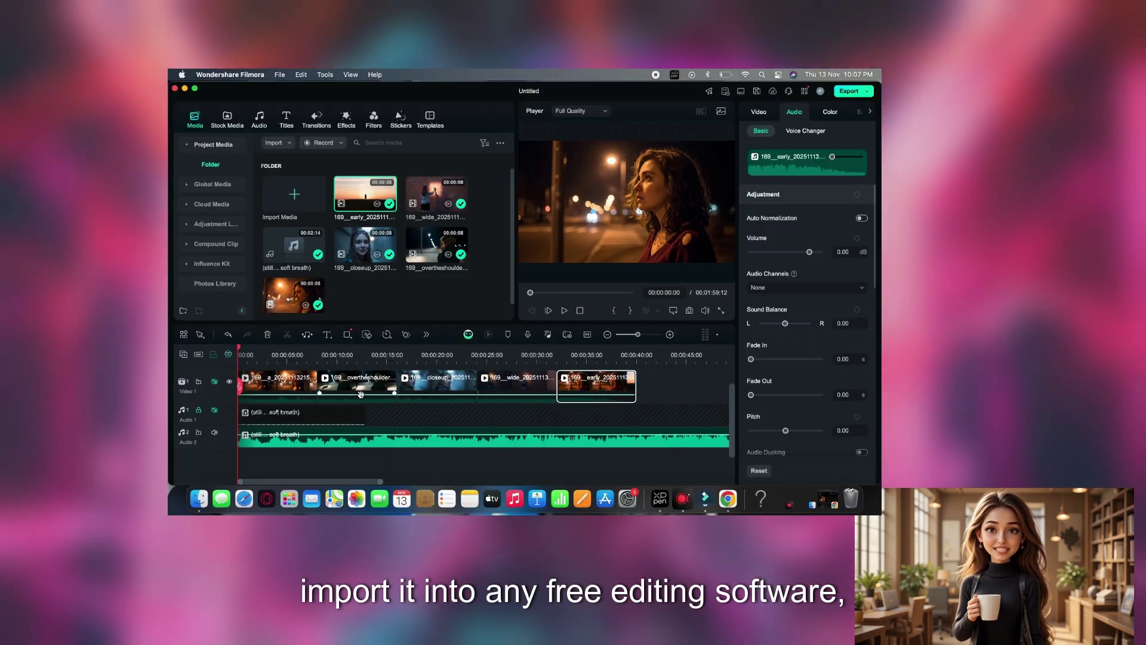
left_click(316, 119)
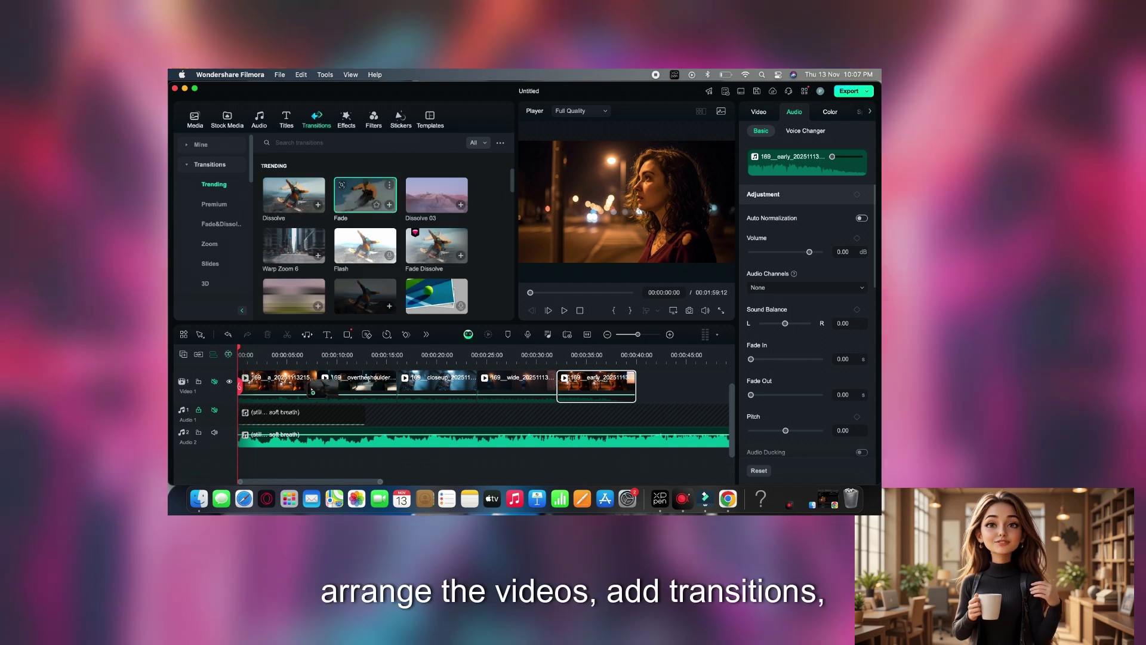
left_click_drag(312, 391, 317, 392)
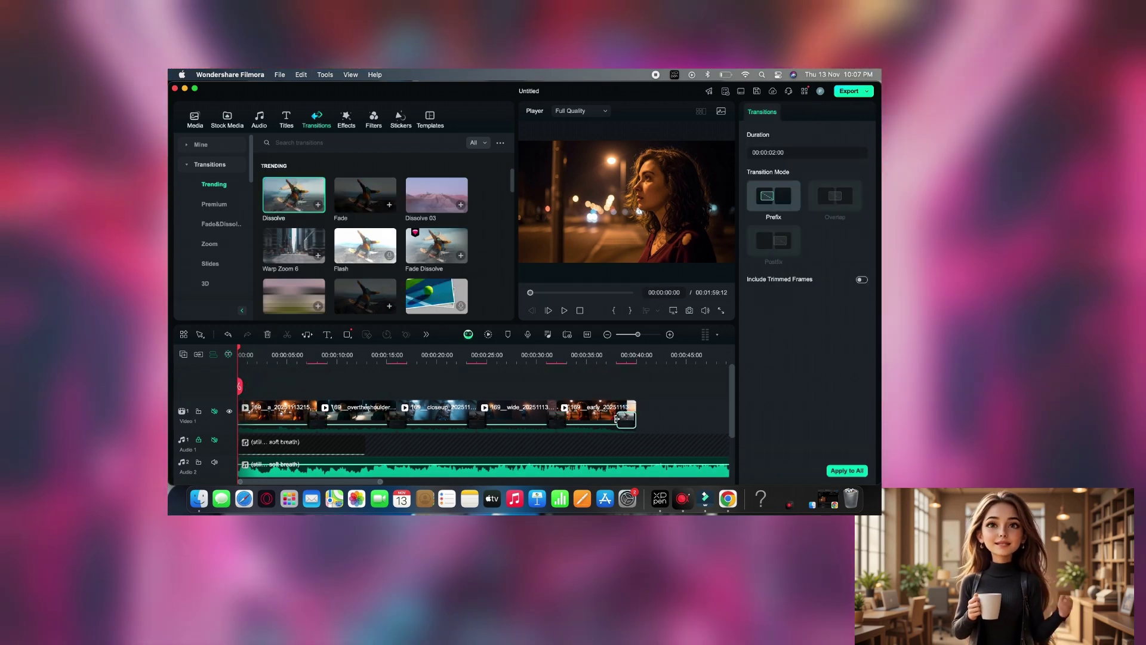